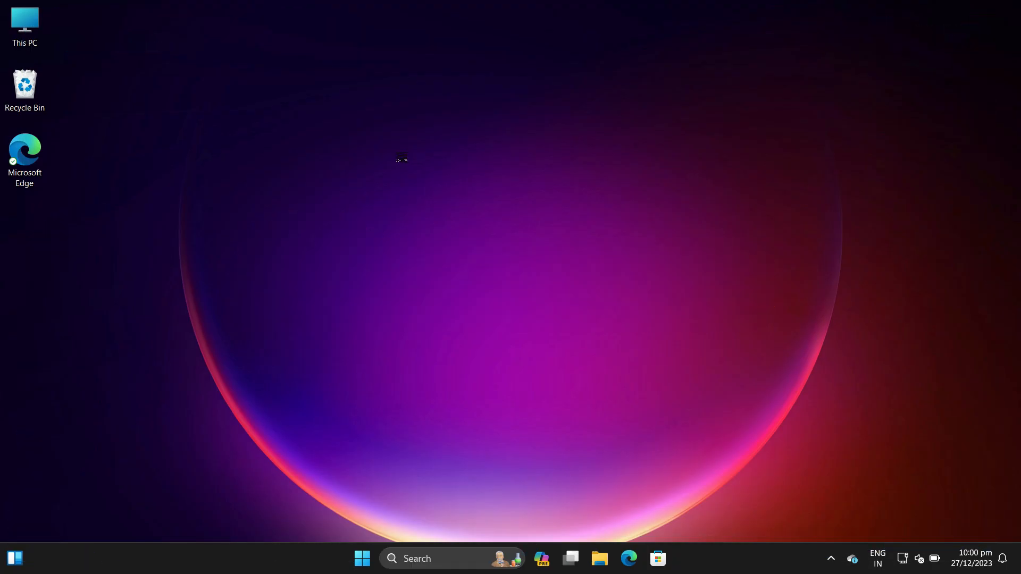
# Step: Open Task Manager's startup apps list and disable OneDrive from launching at startup
pyautogui.press('super')
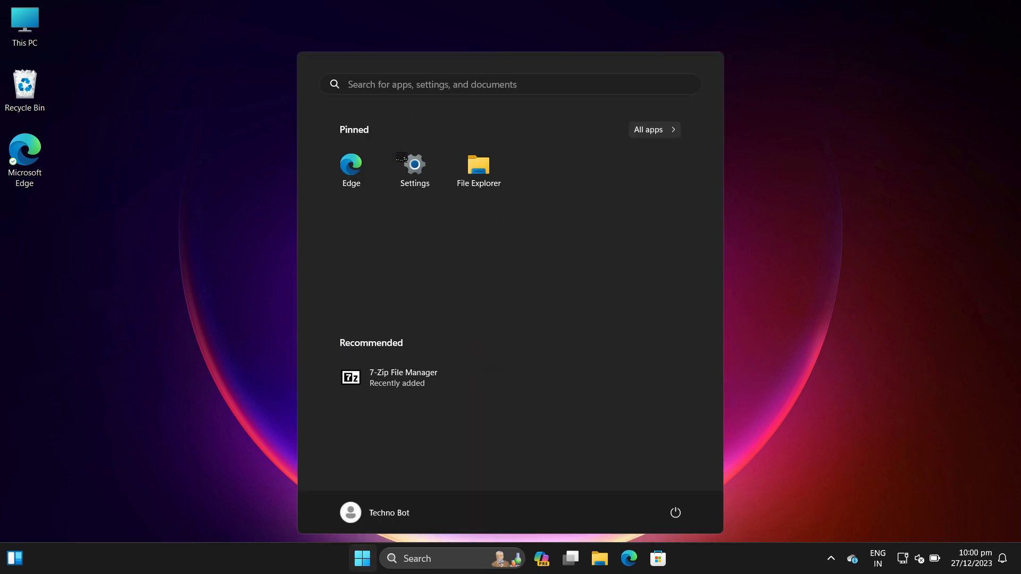
pyautogui.write('task')
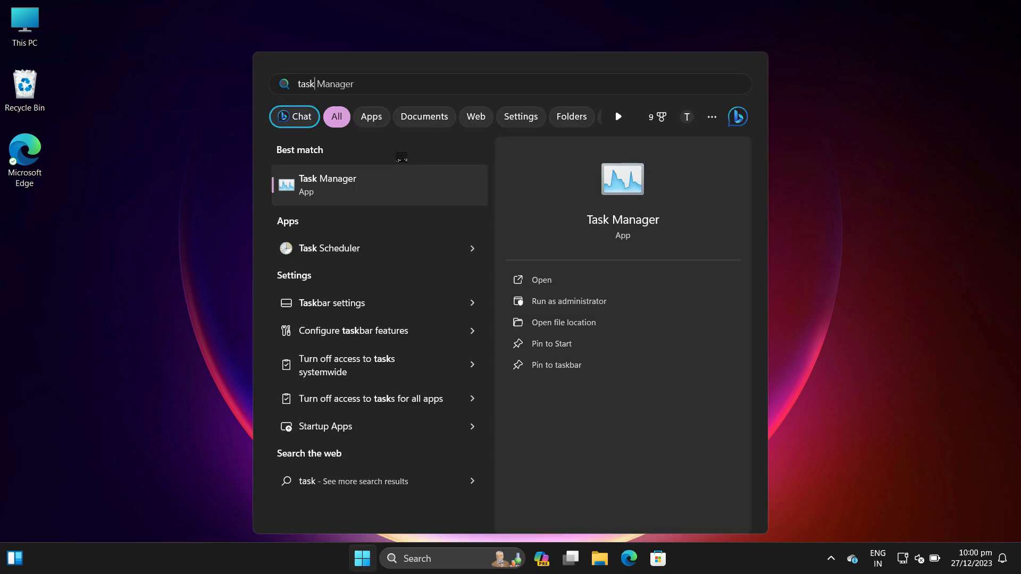
pyautogui.press('Return')
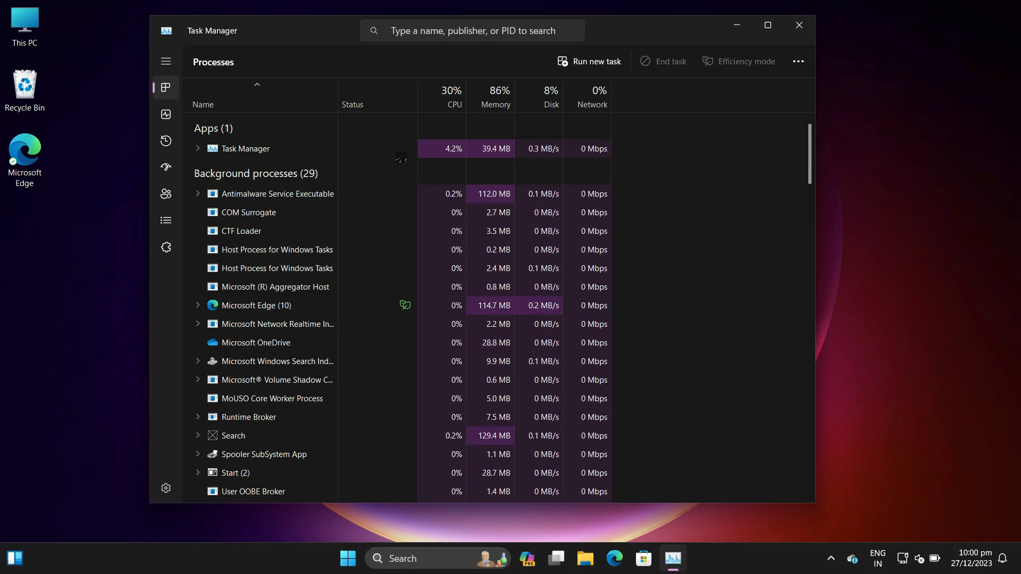
pyautogui.click(166, 168)
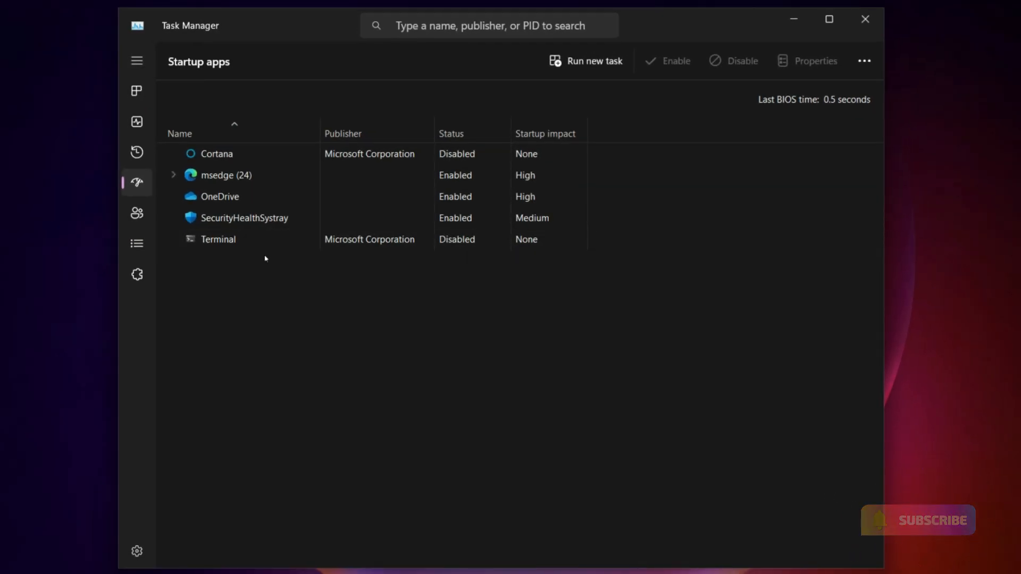
pyautogui.rightClick(426, 197)
pyautogui.click(468, 206)
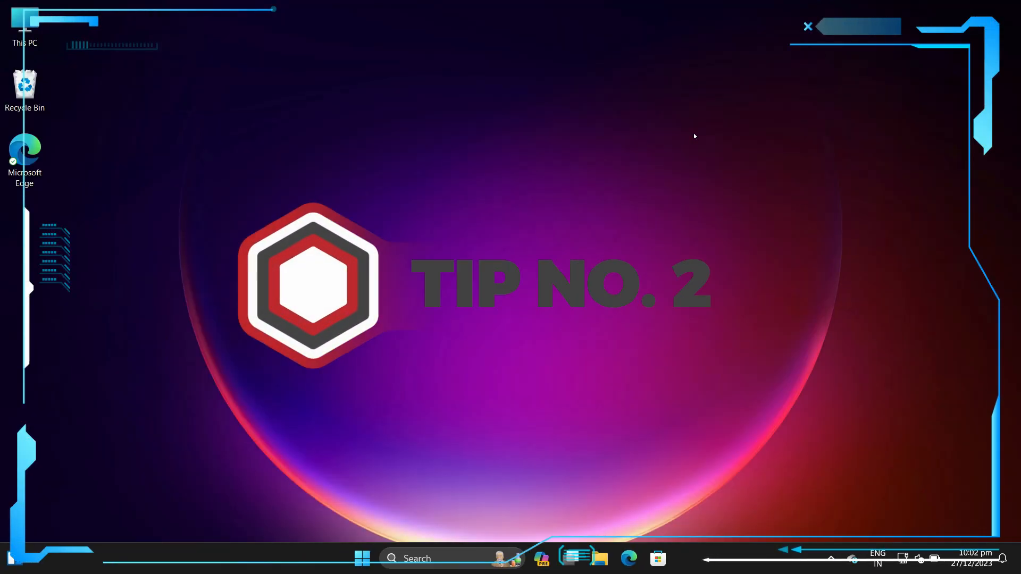
# Step: Open Windows Memory Diagnostic and choose to restart now and check for memory problems
pyautogui.press('super')
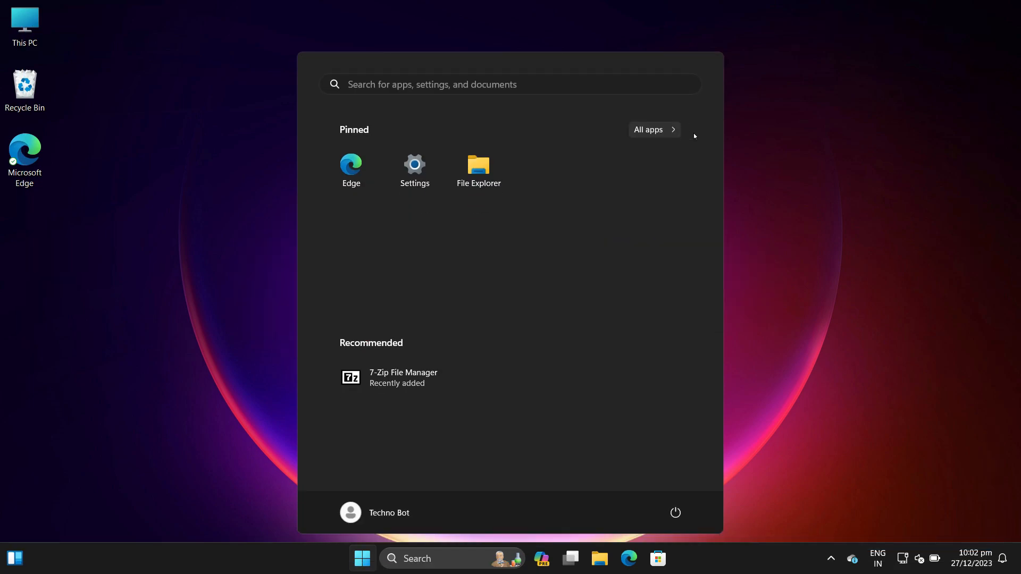
pyautogui.write('wind')
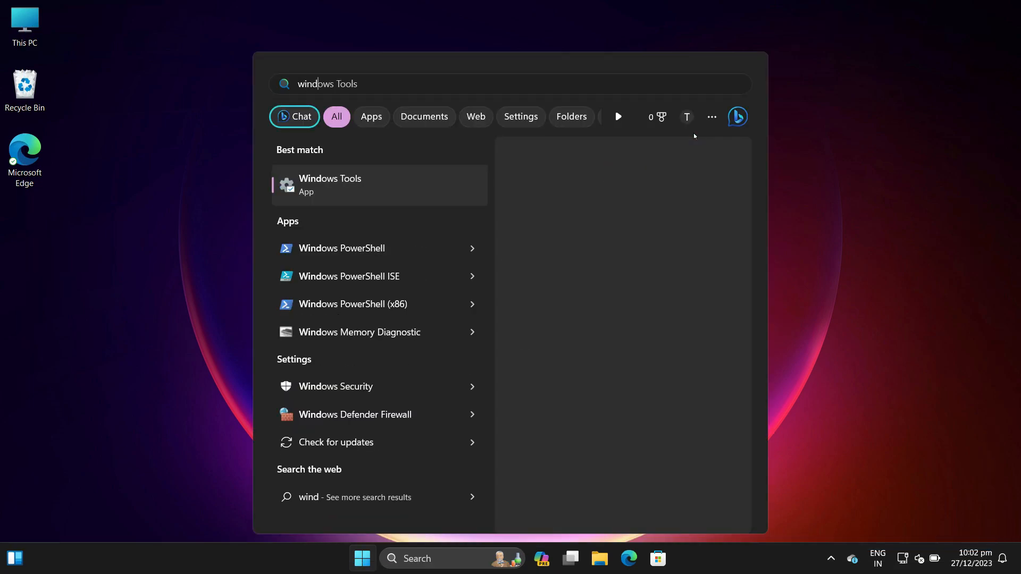
pyautogui.write('ows memo')
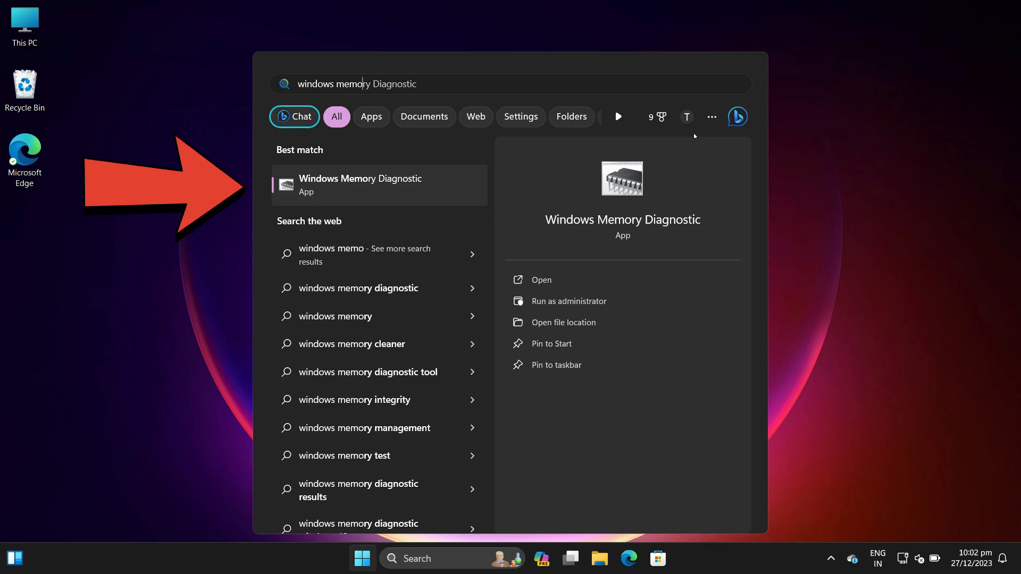
pyautogui.press('Return')
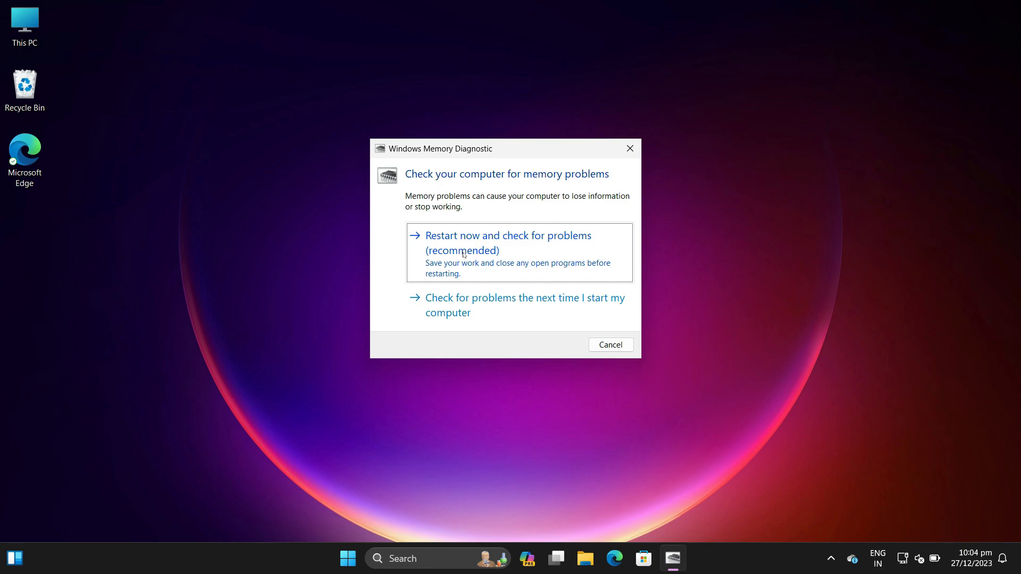
pyautogui.click(463, 255)
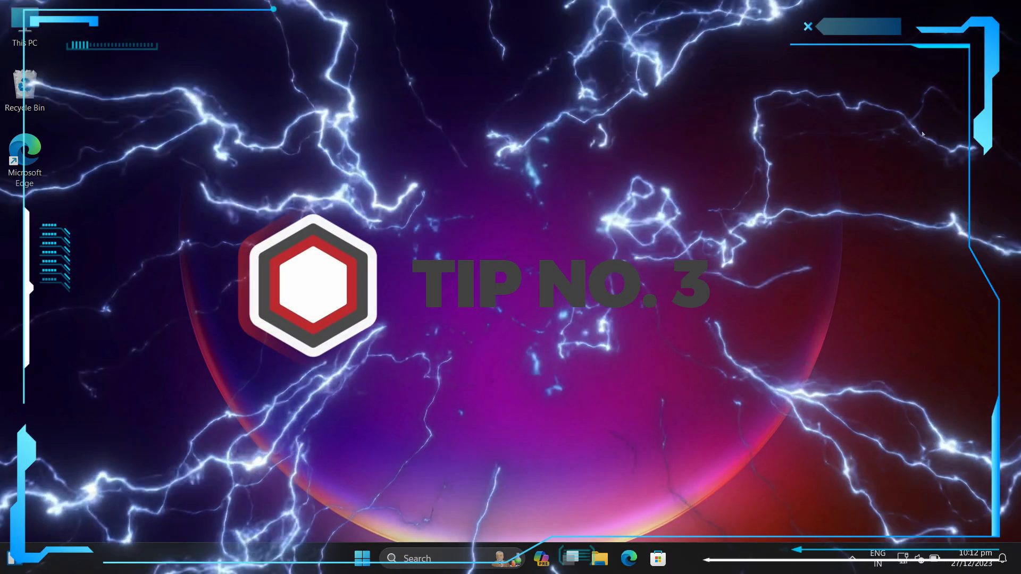
# Step: Search for "system" and open the System Configuration app
pyautogui.press('super')
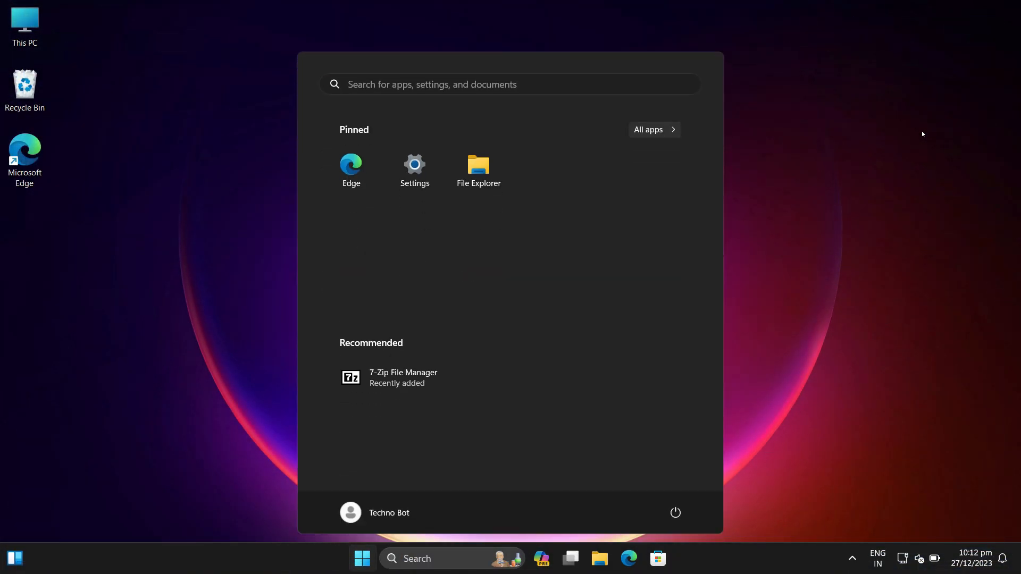
pyautogui.write('sys')
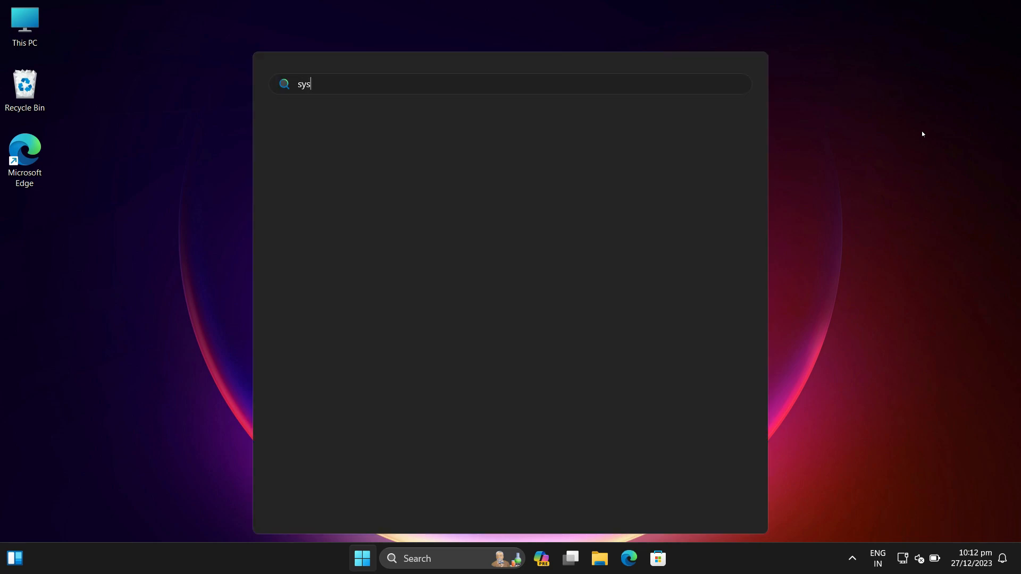
pyautogui.write('tem')
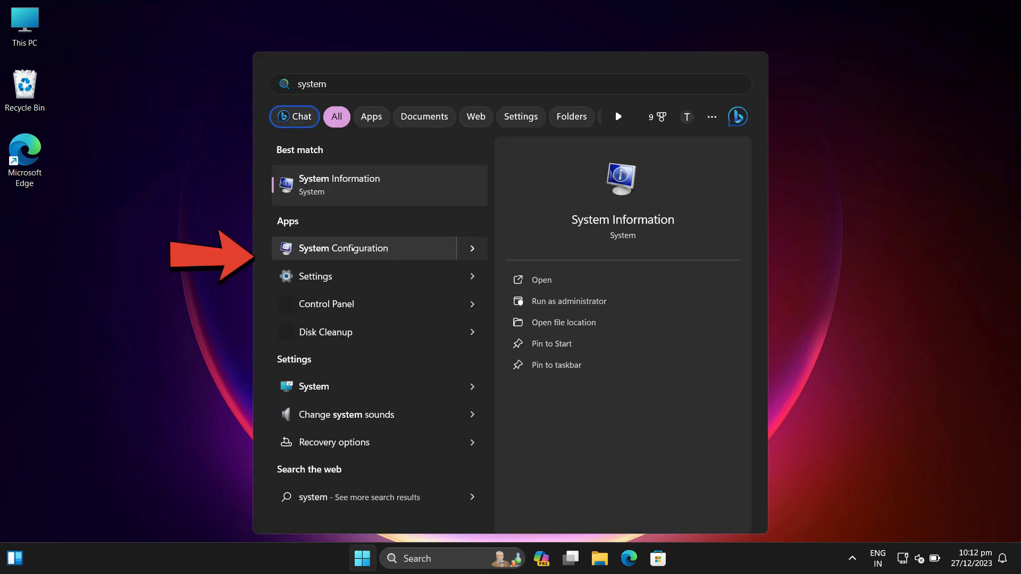
pyautogui.click(352, 249)
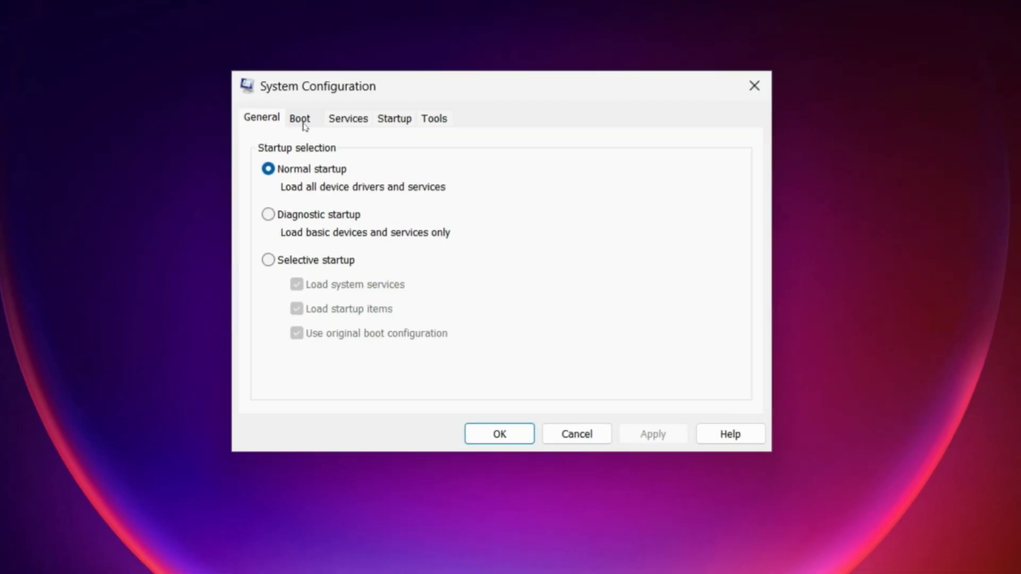
# Step: Enable the Maximum memory boot option at 6096 in the advanced boot options and confirm it
pyautogui.click(302, 121)
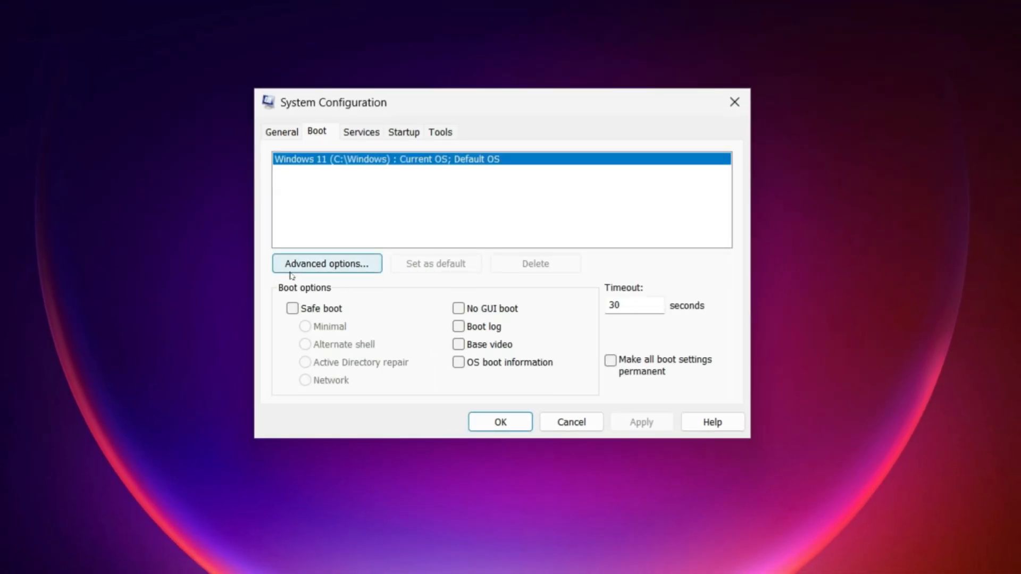
pyautogui.click(334, 273)
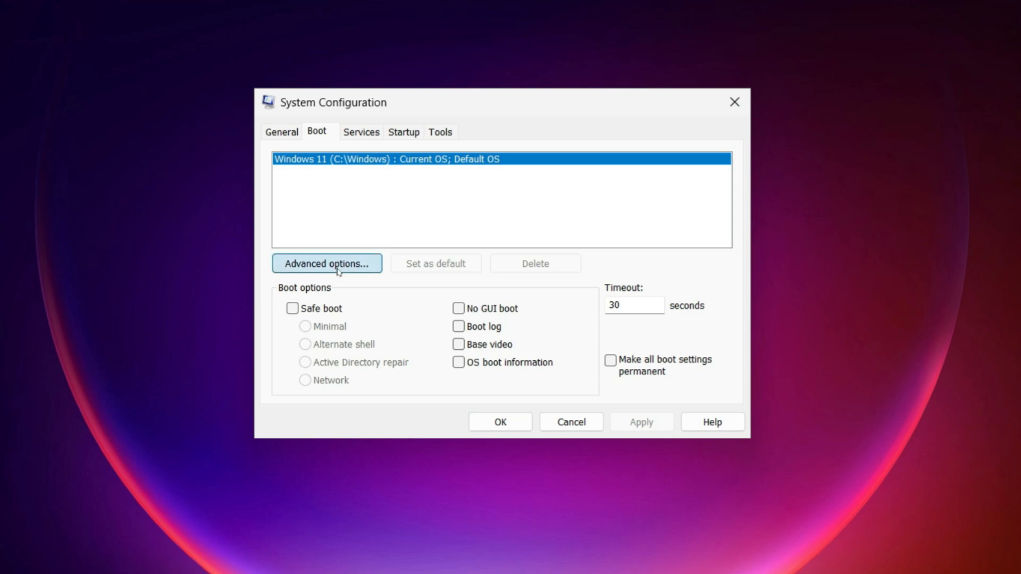
pyautogui.click(522, 135)
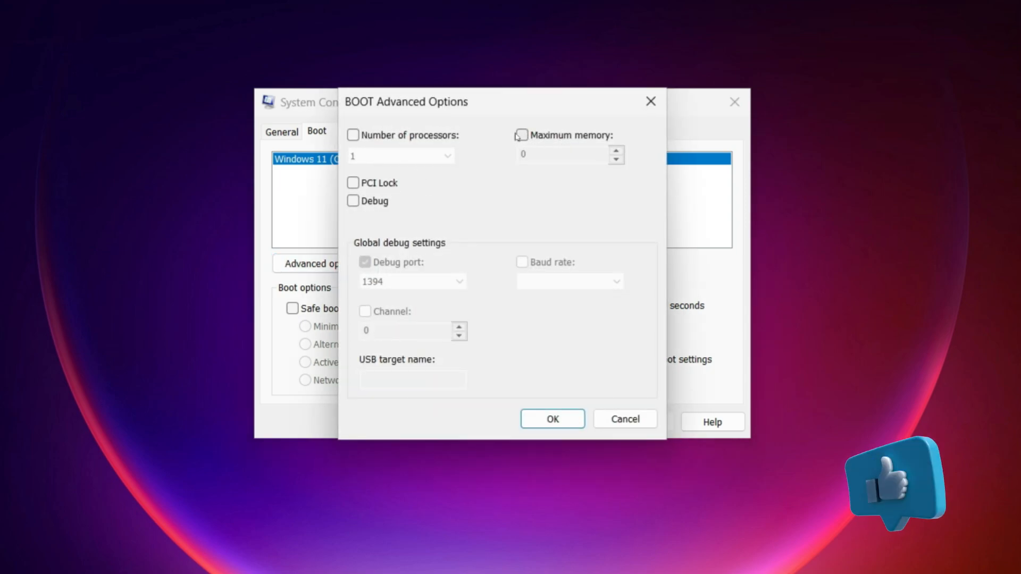
pyautogui.click(553, 422)
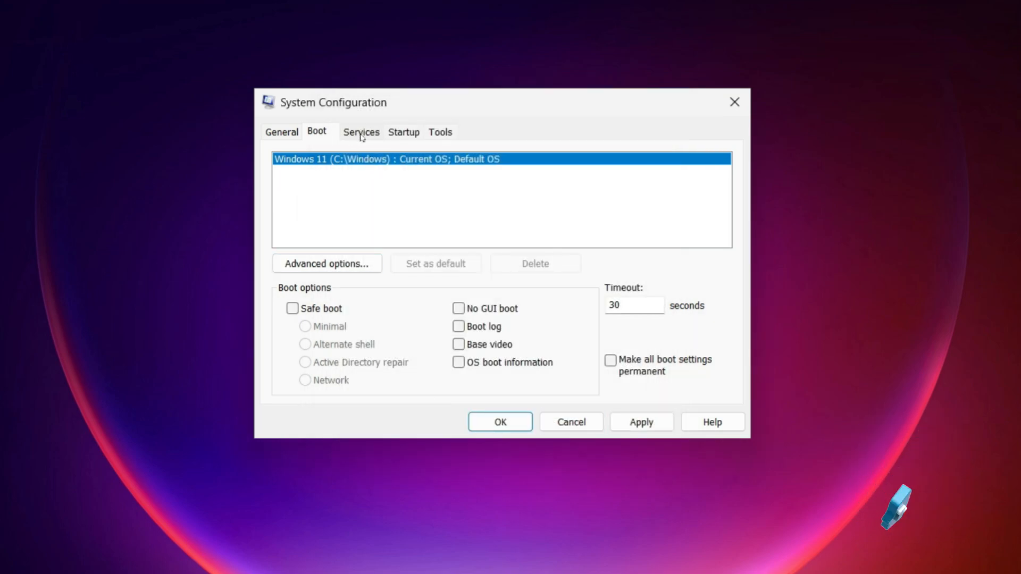
# Step: Hide all Microsoft services, disable all the remaining services, apply the configuration and exit without restarting
pyautogui.click(353, 133)
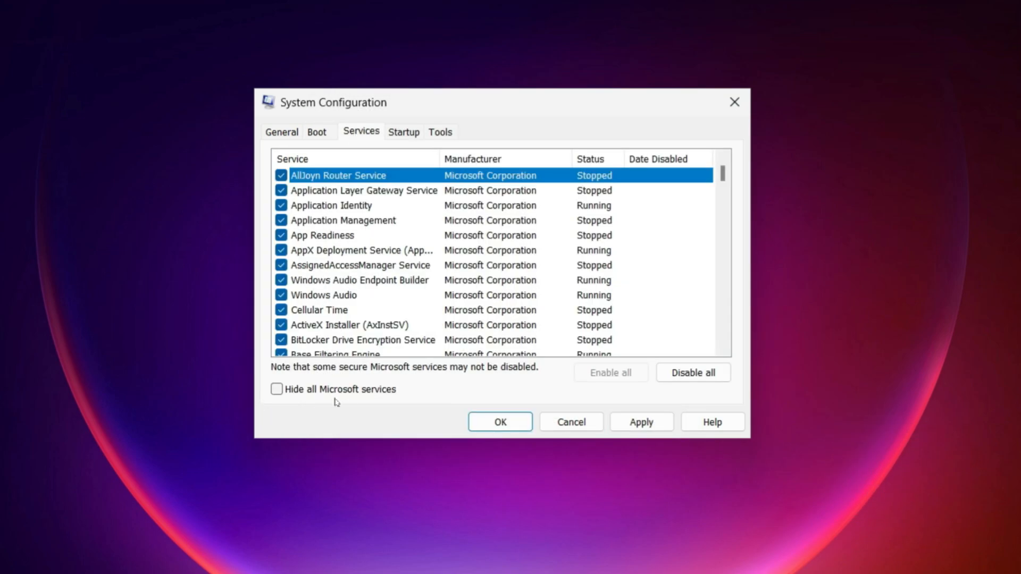
pyautogui.click(277, 391)
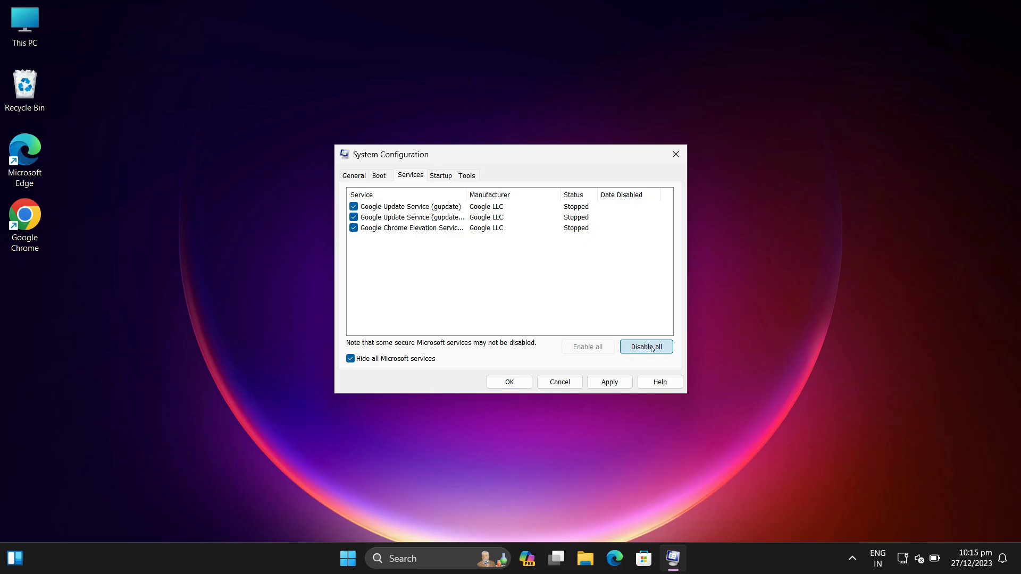
pyautogui.click(693, 373)
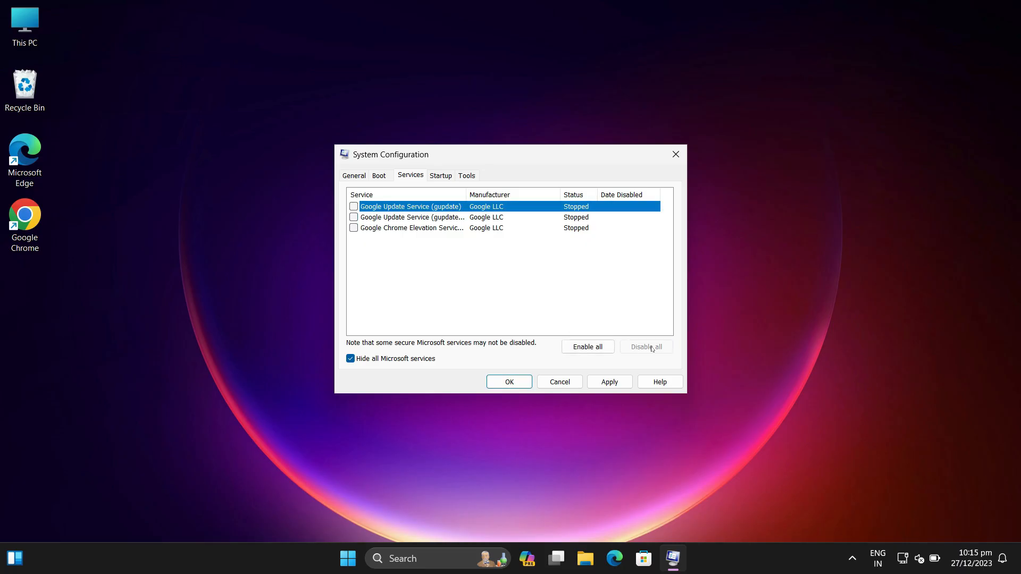
pyautogui.click(612, 383)
pyautogui.click(508, 382)
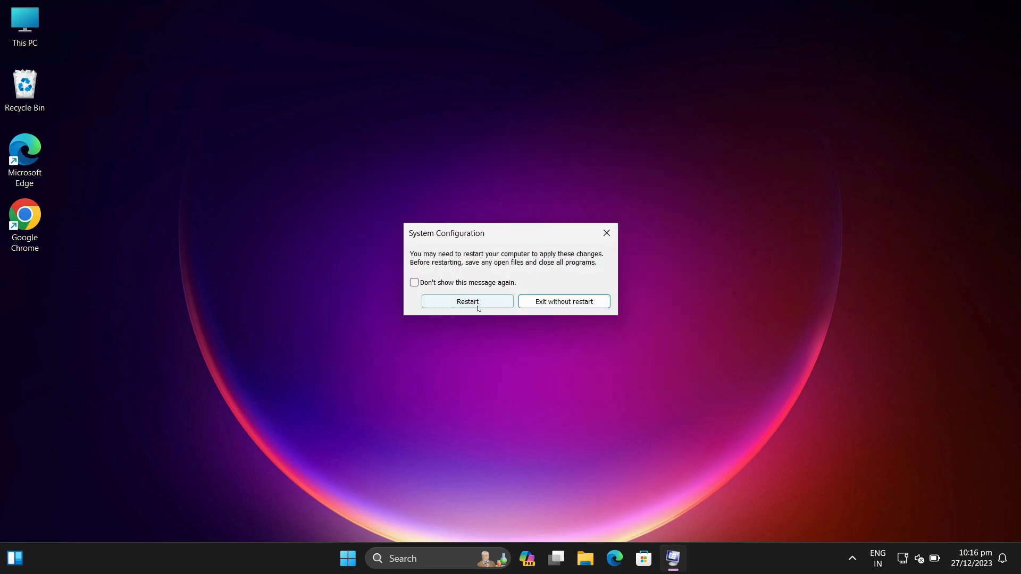
pyautogui.click(531, 302)
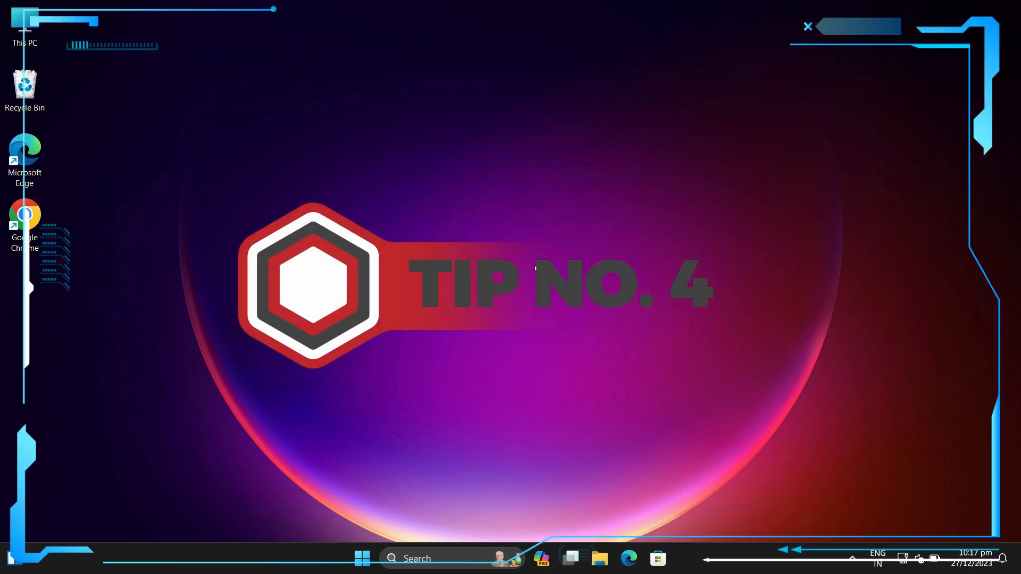
# Step: Open the advanced system settings from the System About page in Windows Settings
pyautogui.press('super')
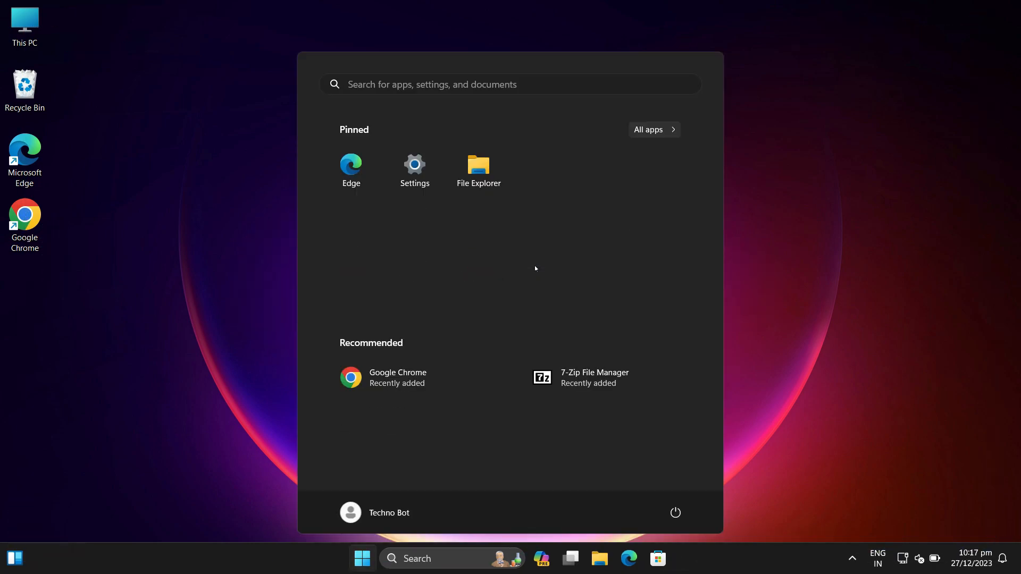
pyautogui.click(413, 173)
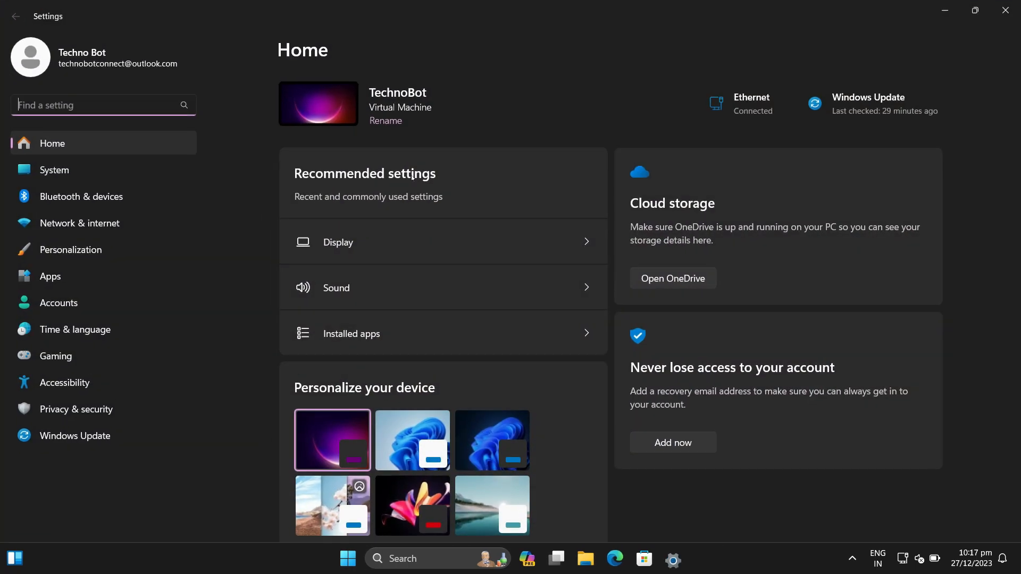
pyautogui.click(70, 176)
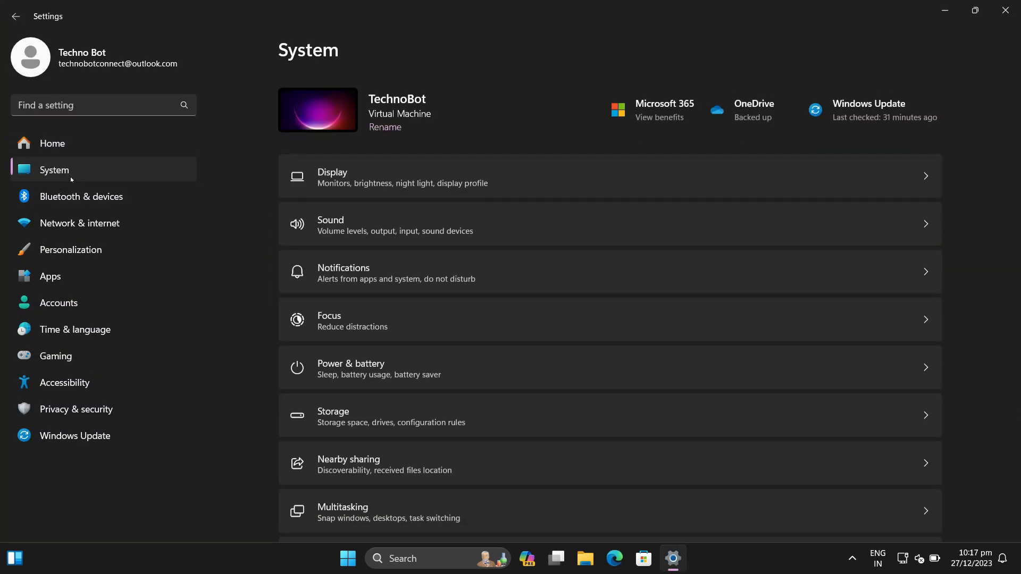
pyautogui.scroll(-10, 453, 289)
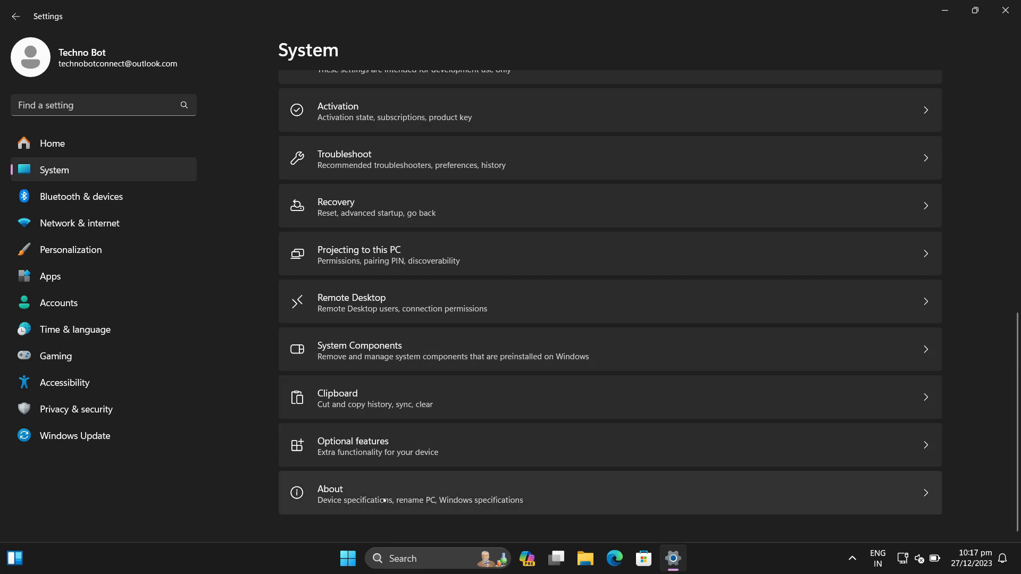
pyautogui.click(382, 492)
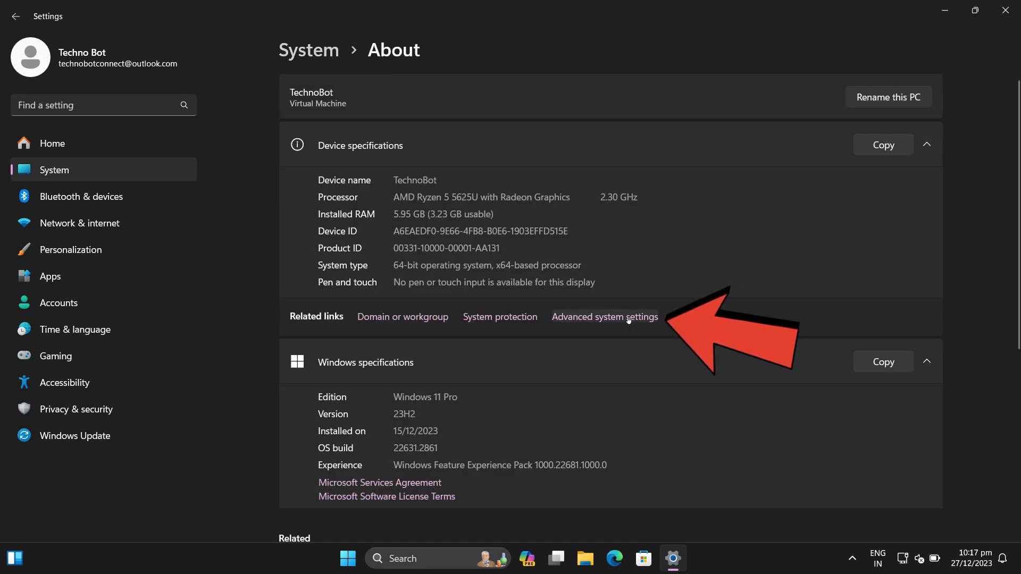
pyautogui.click(604, 319)
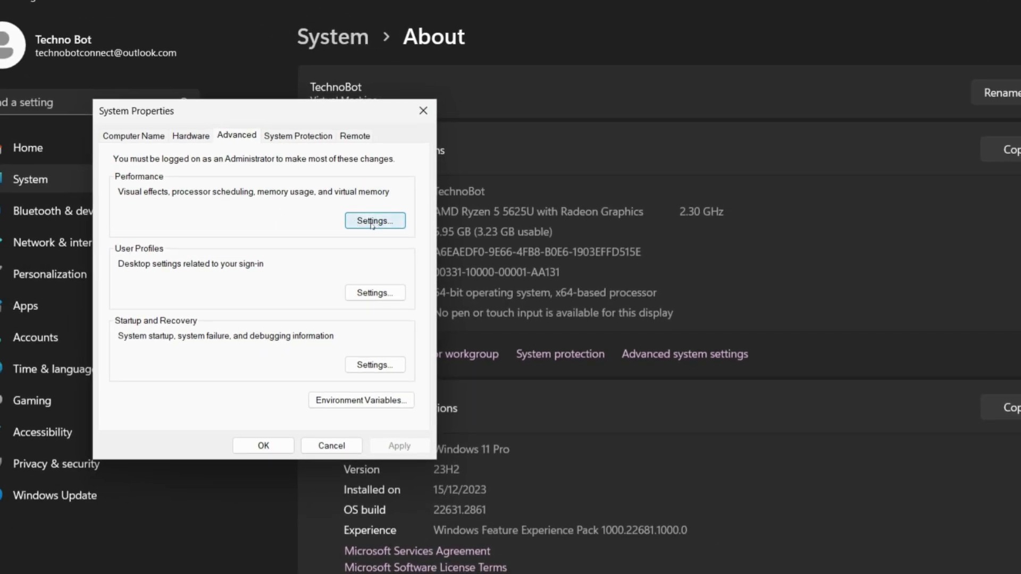
# Step: Apply custom visual effects with only Peek, saved taskbar thumbnail previews, window shadows, thumbnails instead of icons and smooth font edges enabled
pyautogui.click(372, 221)
pyautogui.moveTo(284, 85); pyautogui.dragTo(588, 43)
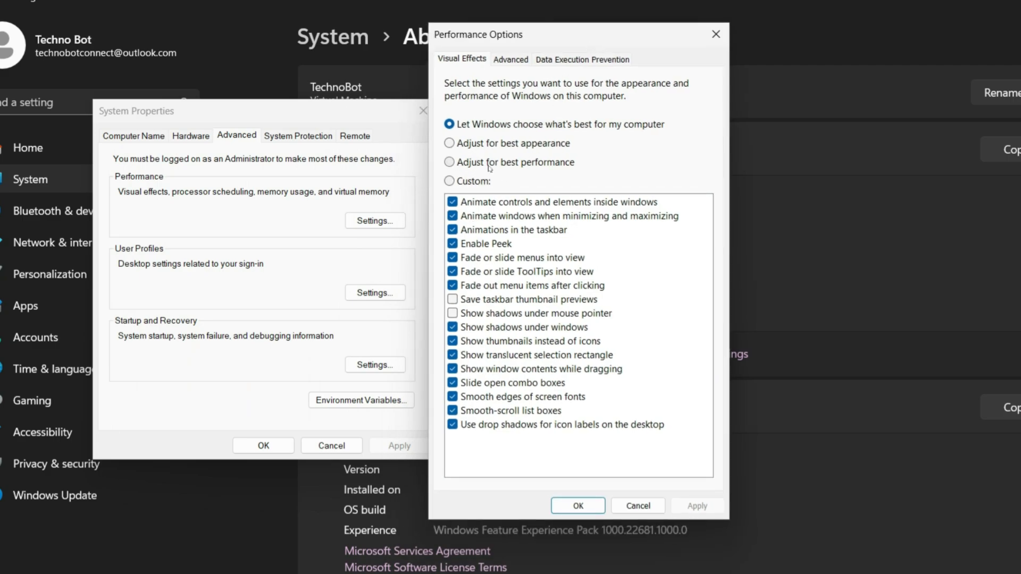
pyautogui.click(489, 165)
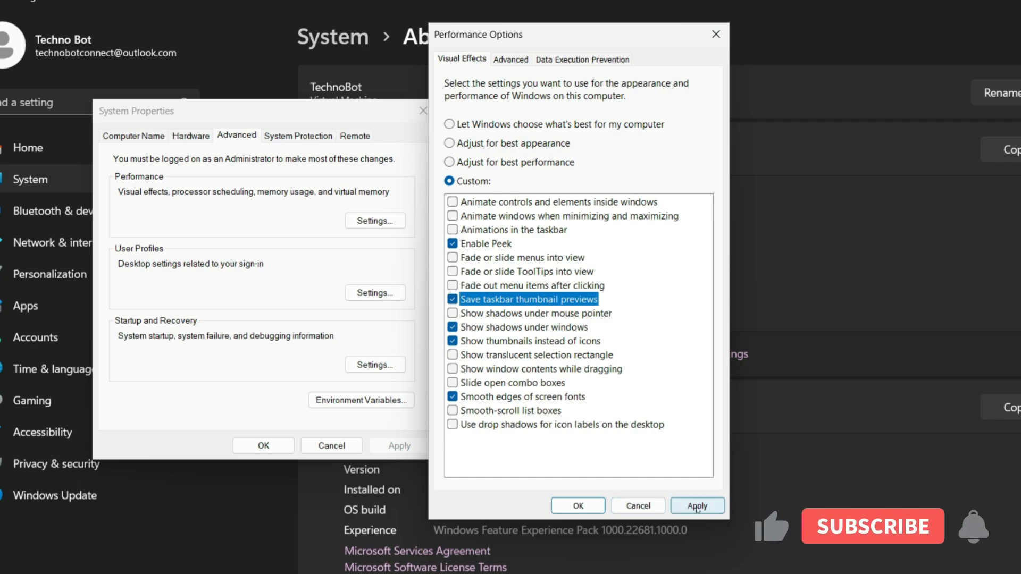
pyautogui.click(697, 506)
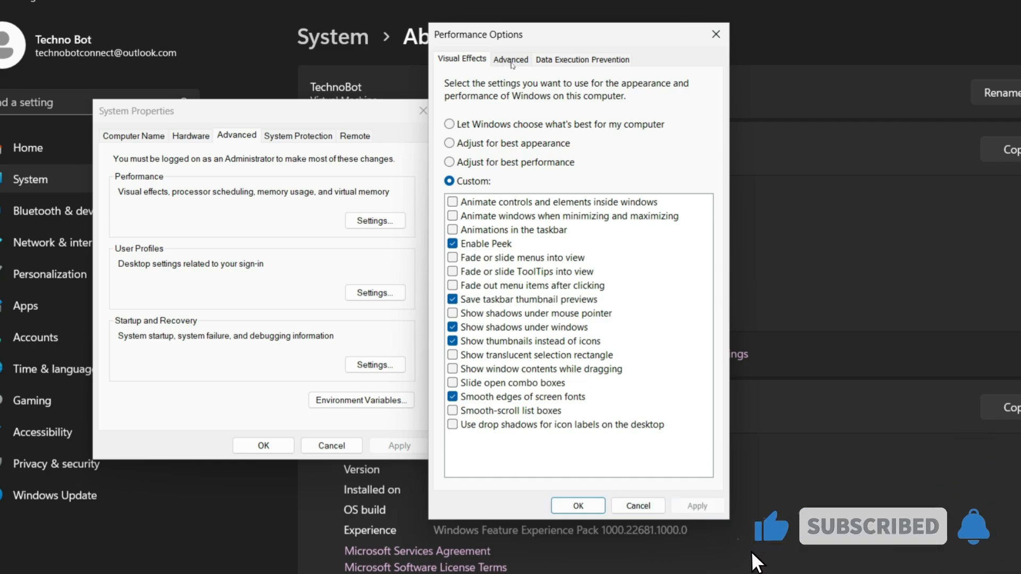
# Step: Open the virtual memory settings, turn off automatic paging file management and choose a custom size for drive C:
pyautogui.click(512, 63)
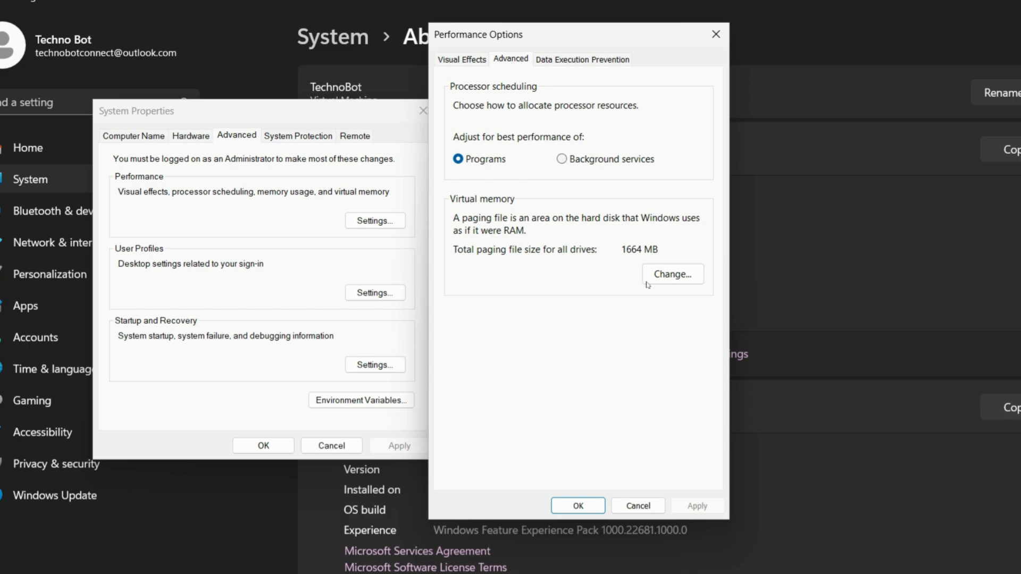
pyautogui.click(677, 275)
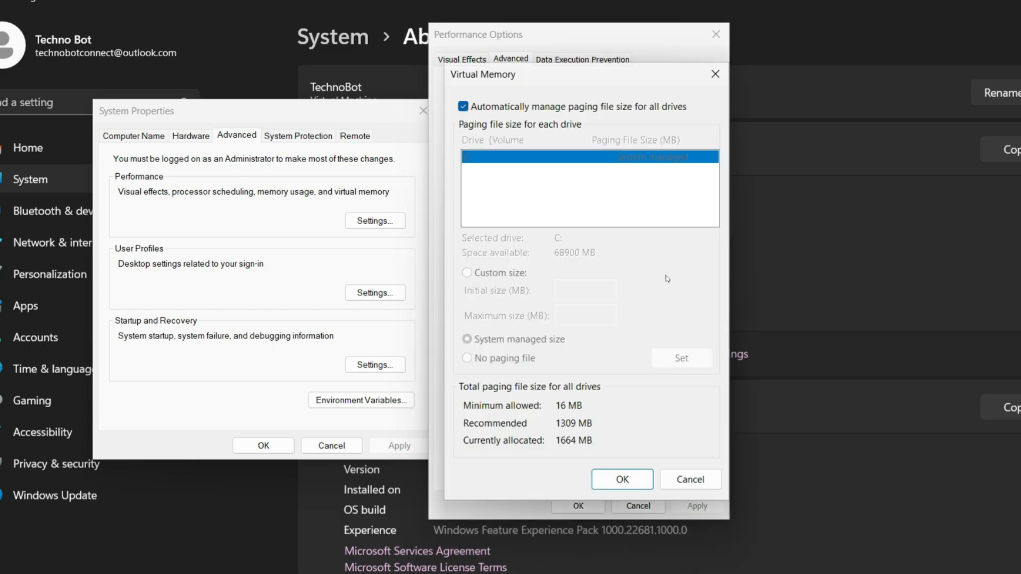
pyautogui.click(479, 109)
pyautogui.click(484, 273)
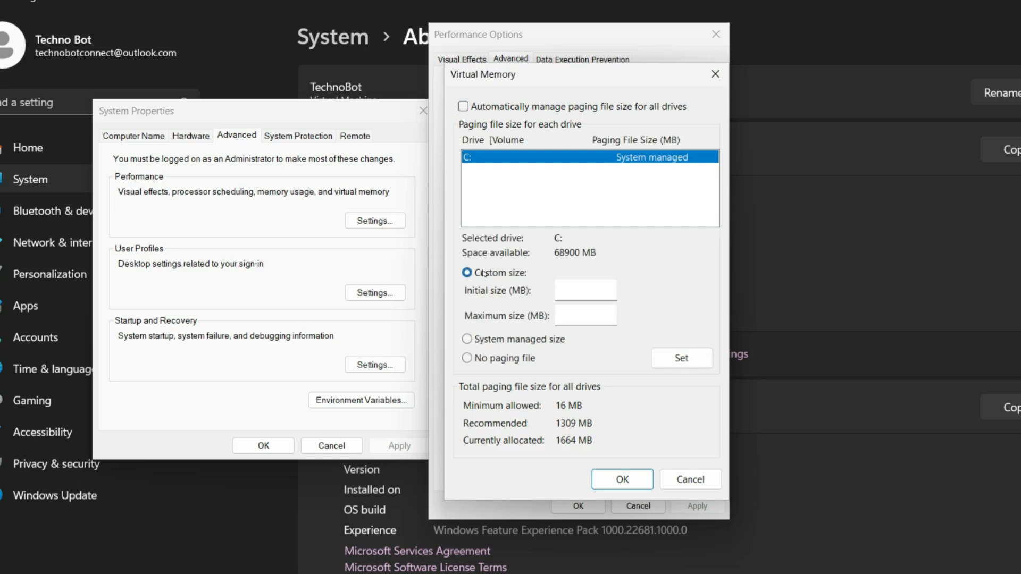
# Step: Set both the initial and maximum paging file size of drive C: to 10000 MB and confirm
pyautogui.click(579, 290)
pyautogui.write('1000')
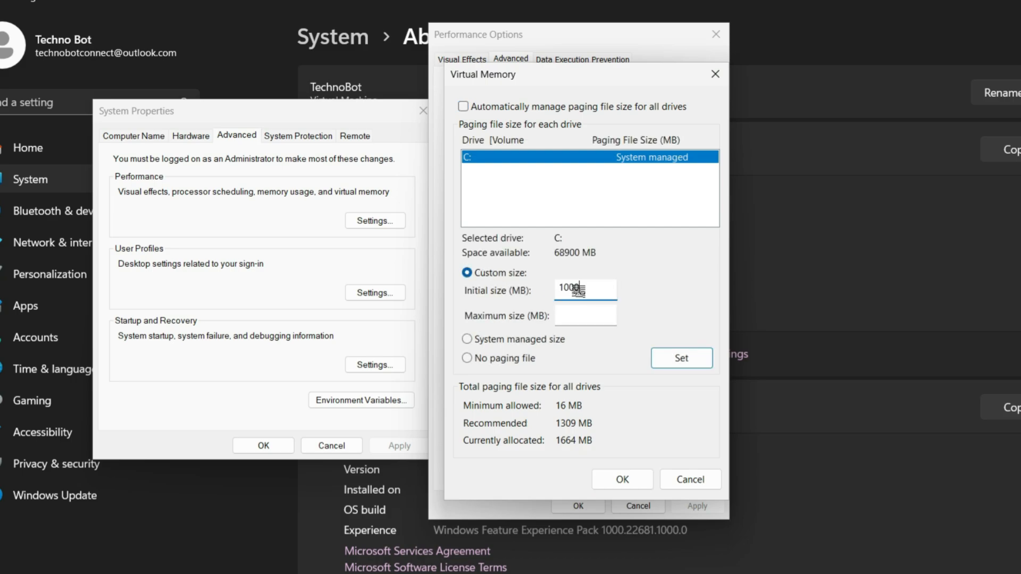
pyautogui.click(579, 315)
pyautogui.write('10000')
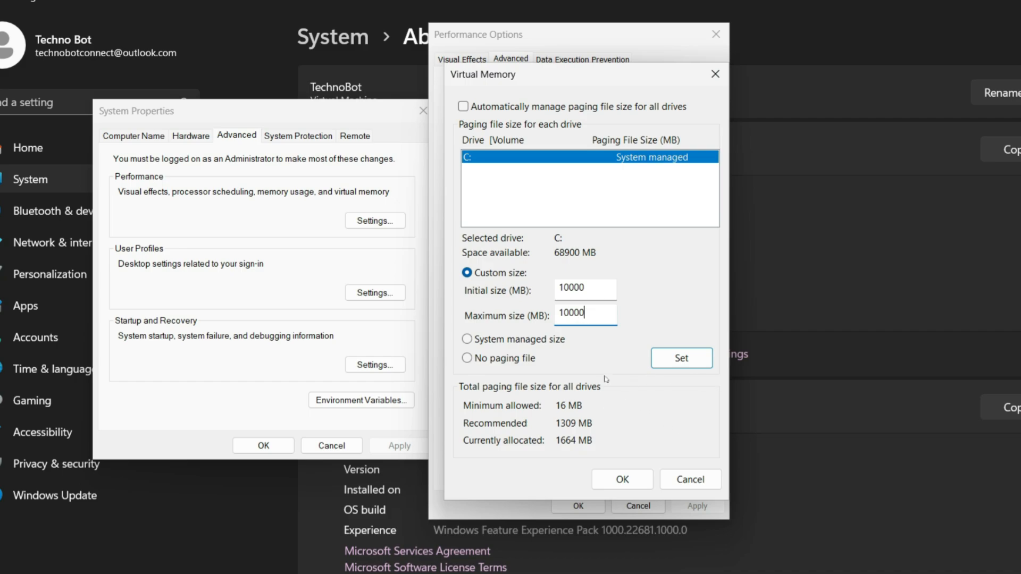
pyautogui.click(672, 366)
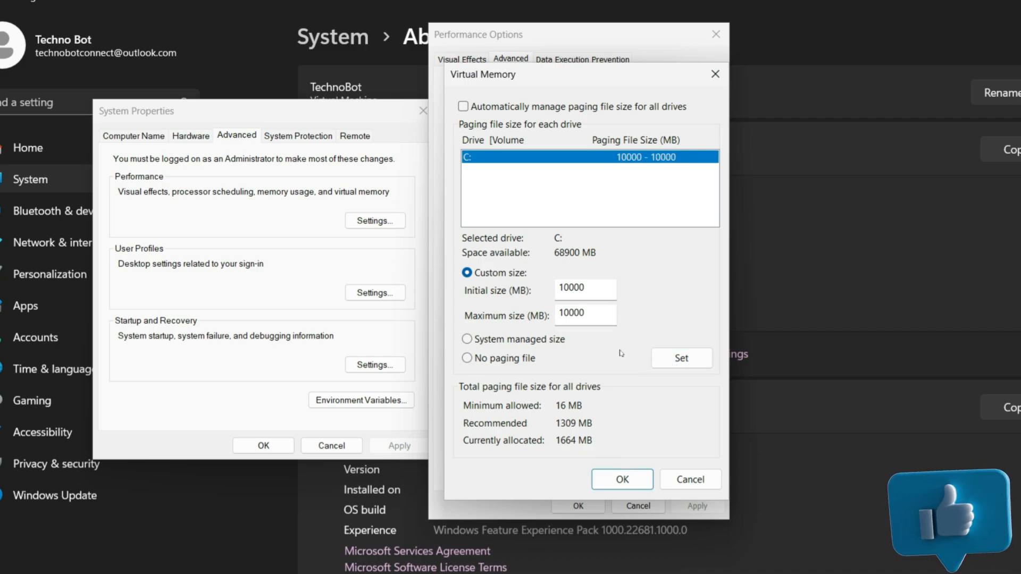
pyautogui.click(617, 490)
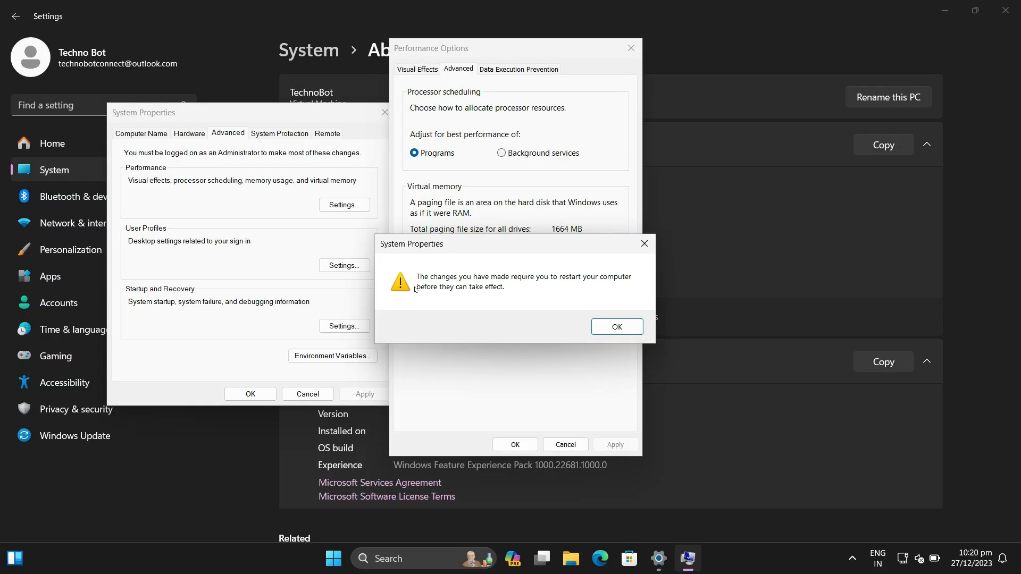
# Step: Acknowledge the restart notice, apply the changed performance options and close their dialog
pyautogui.click(607, 333)
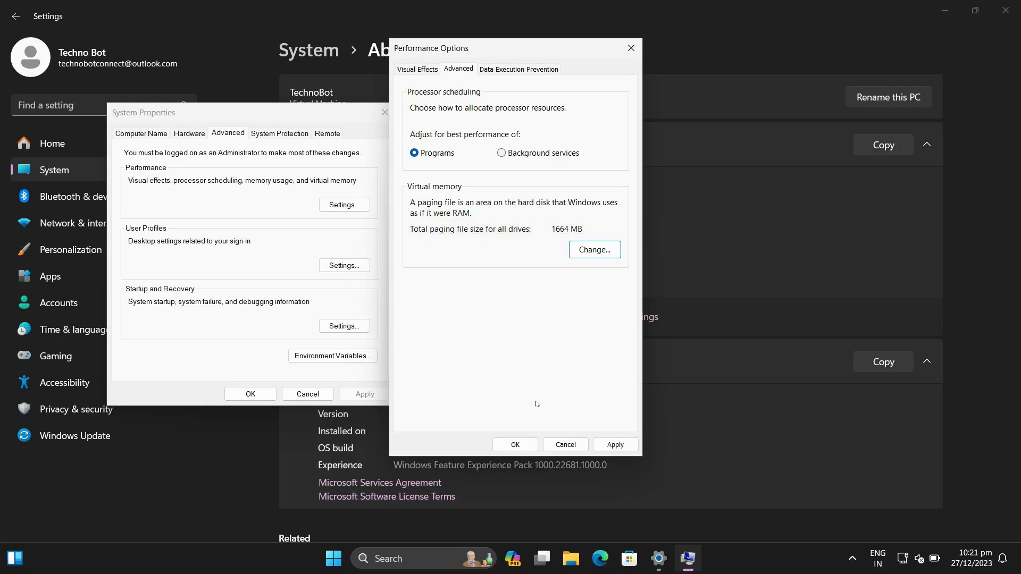
pyautogui.click(615, 445)
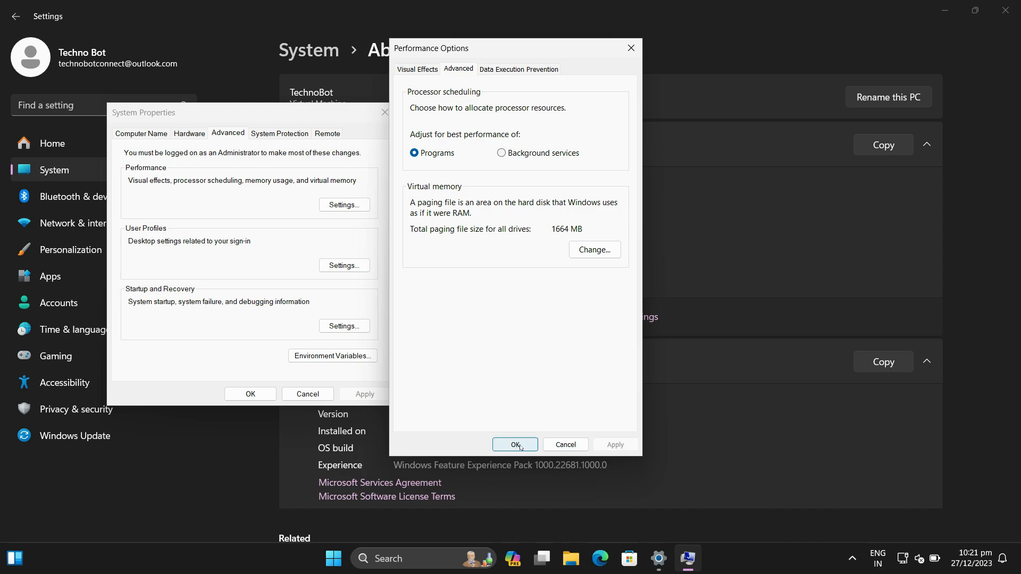
pyautogui.click(515, 445)
pyautogui.moveTo(354, 113); pyautogui.dragTo(431, 123)
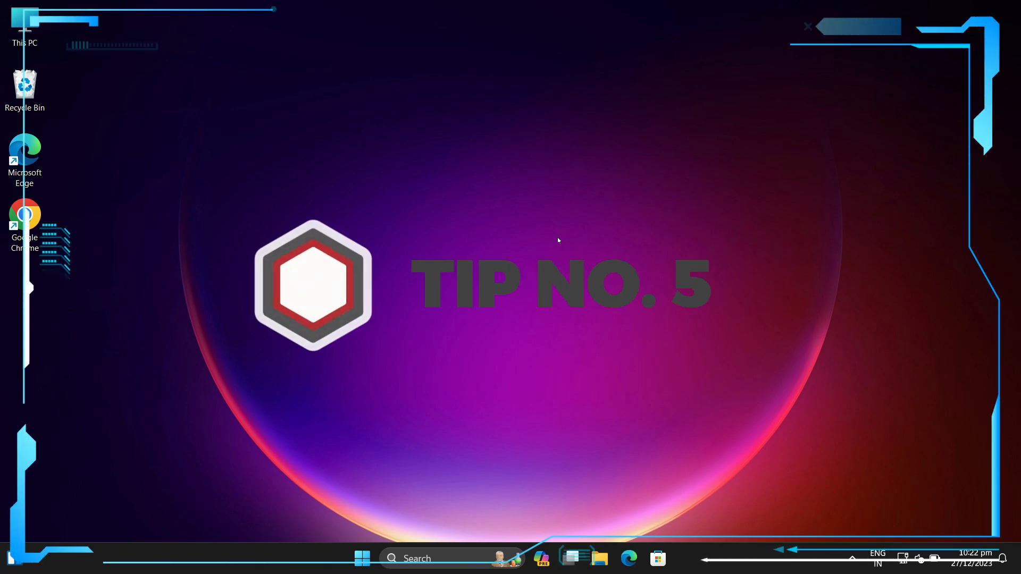
# Step: Open the Windows Update page in Windows Settings to review the update status
pyautogui.press('super')
pyautogui.write('settings')
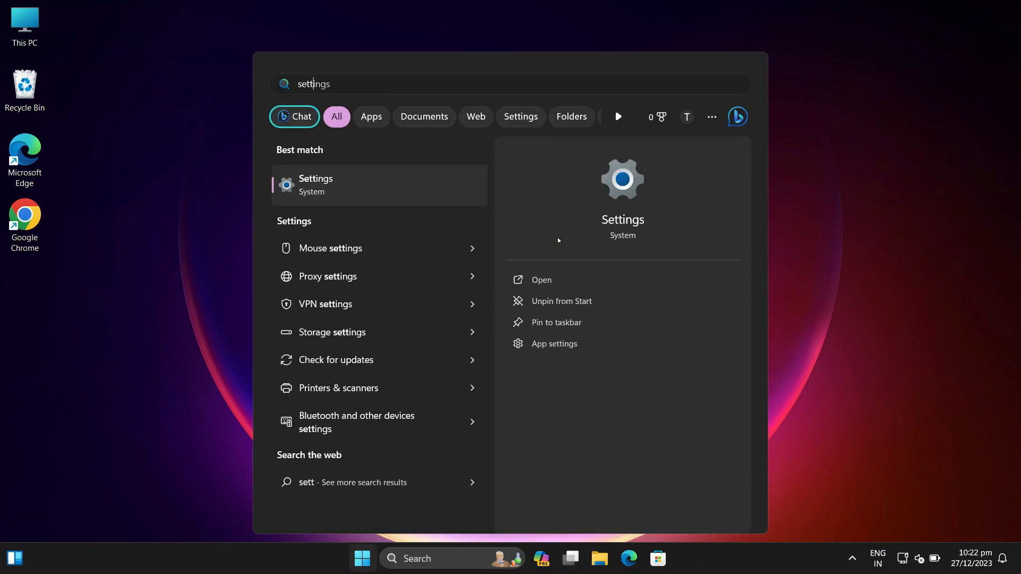
pyautogui.press('Return')
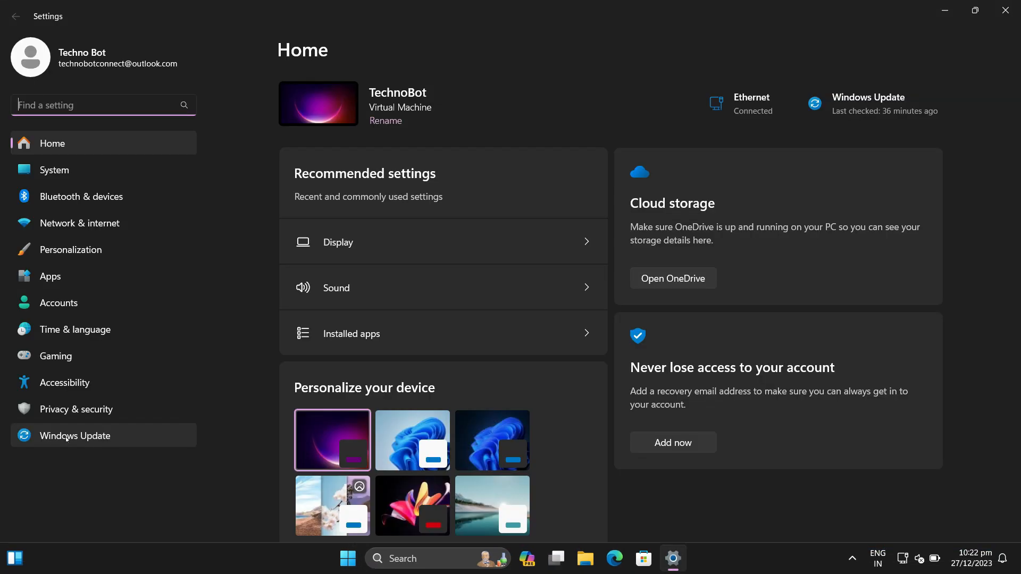
pyautogui.click(66, 437)
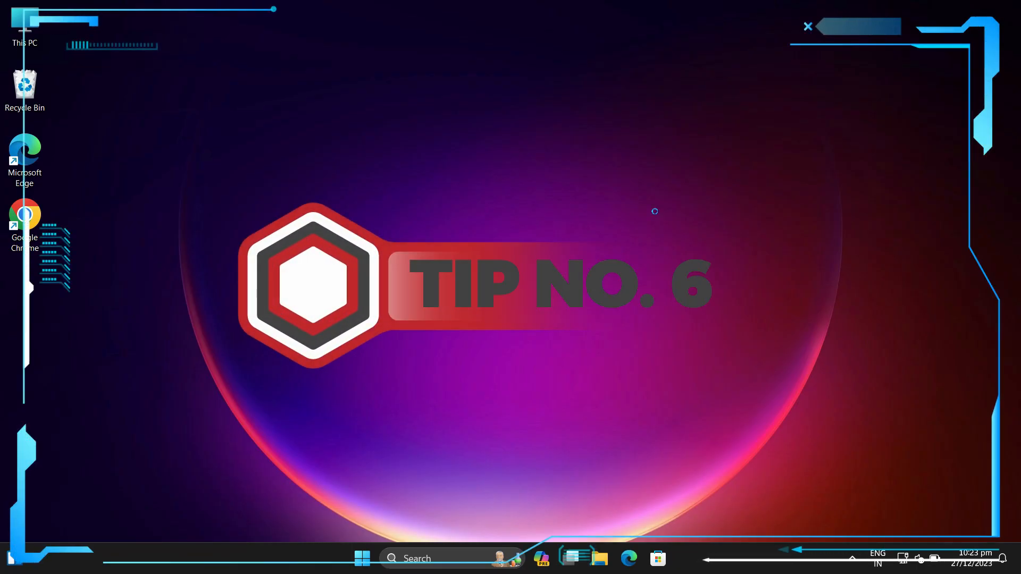
# Step: Open Windows Security from the Privacy & security settings and go to Virus & threat protection
pyautogui.press('super')
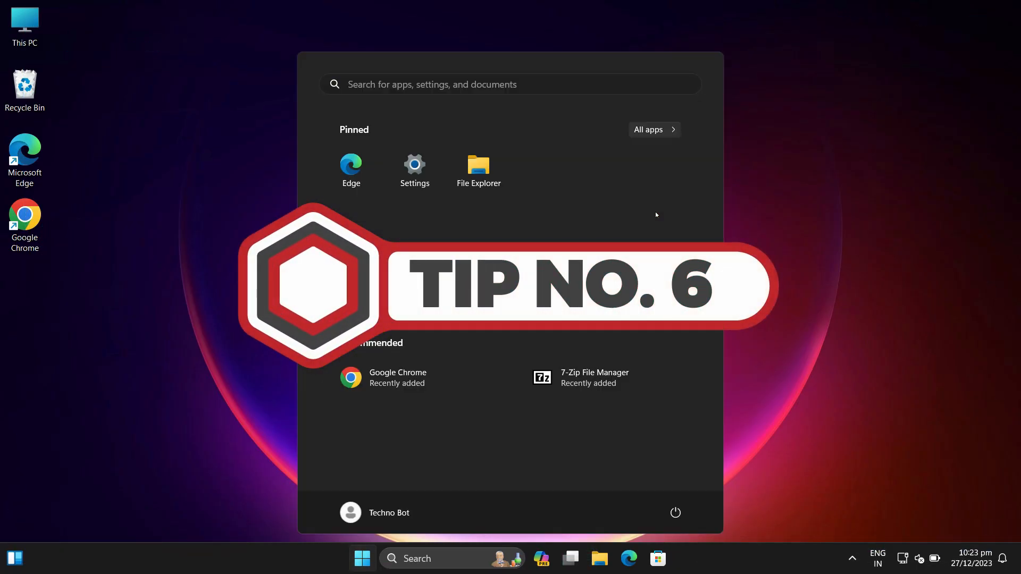
pyautogui.write('set')
pyautogui.press('Return')
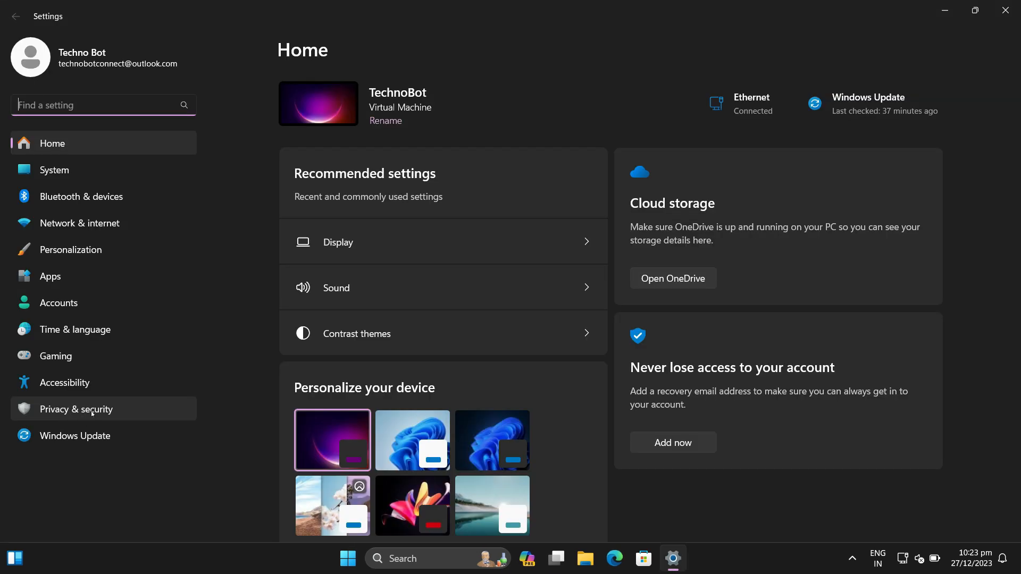
pyautogui.click(92, 413)
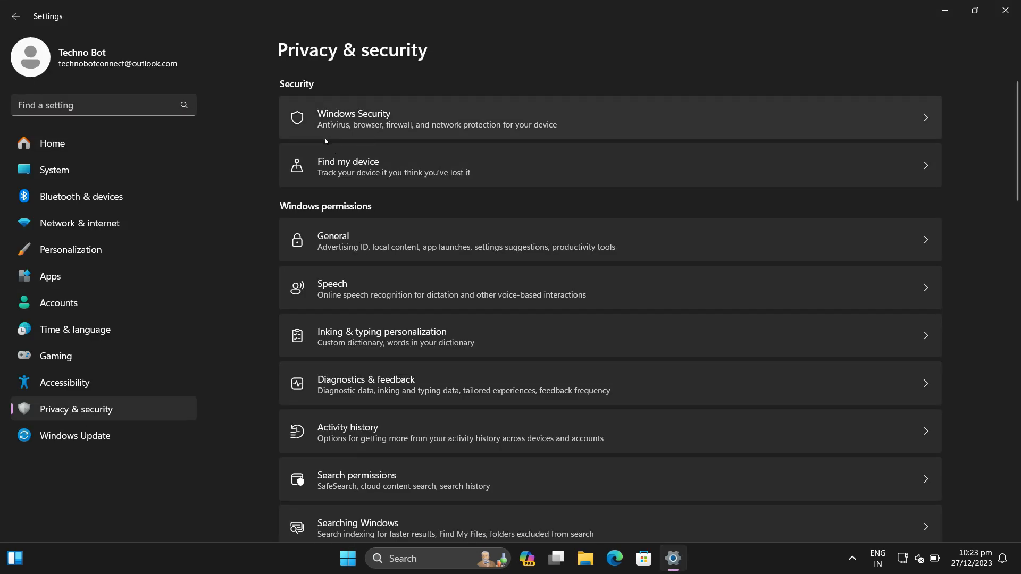
pyautogui.click(375, 127)
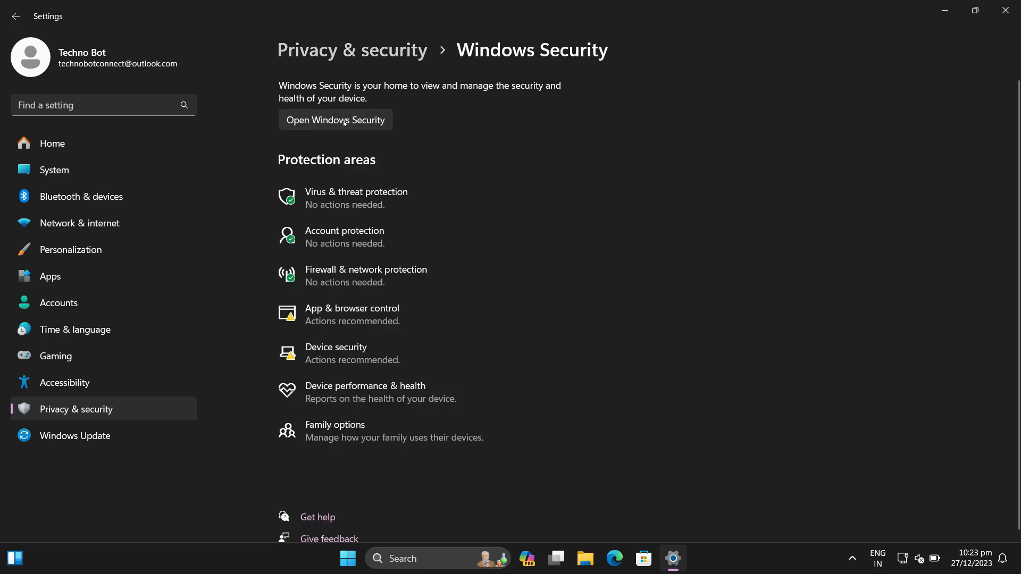
pyautogui.click(343, 121)
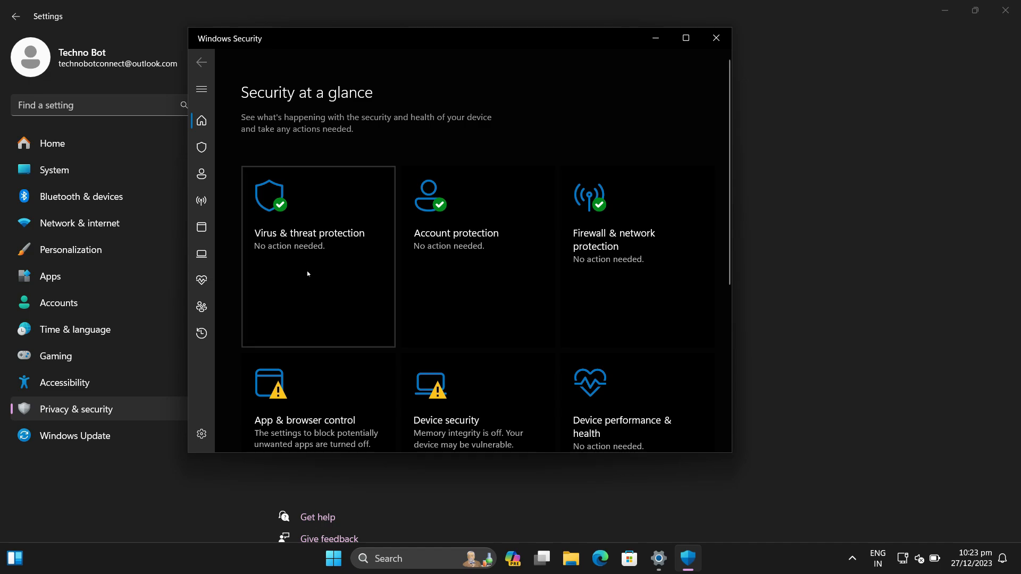
pyautogui.click(307, 272)
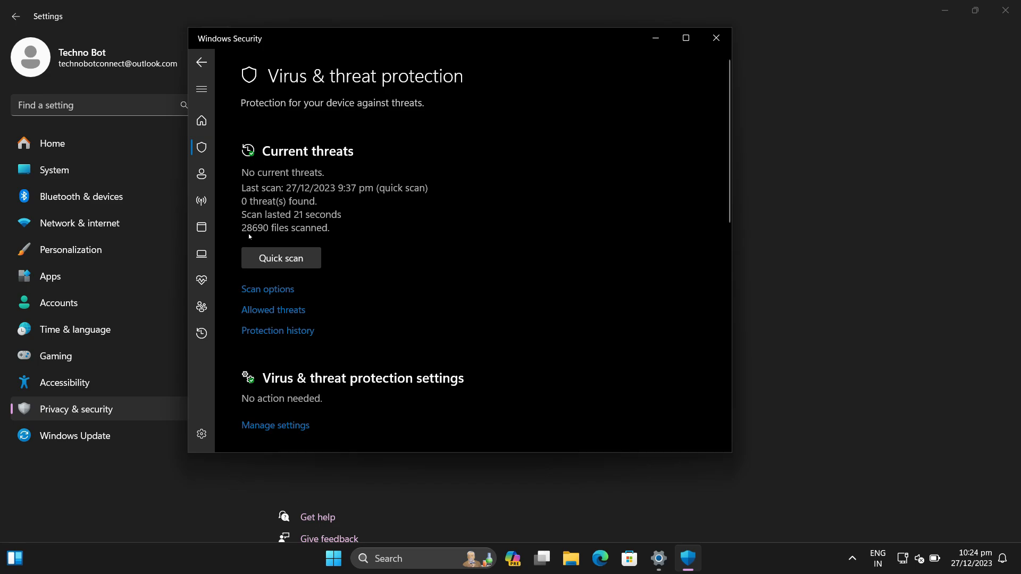
# Step: Select Full scan in the scan options of Virus & threat protection
pyautogui.click(267, 290)
pyautogui.scroll(-3, 365, 317)
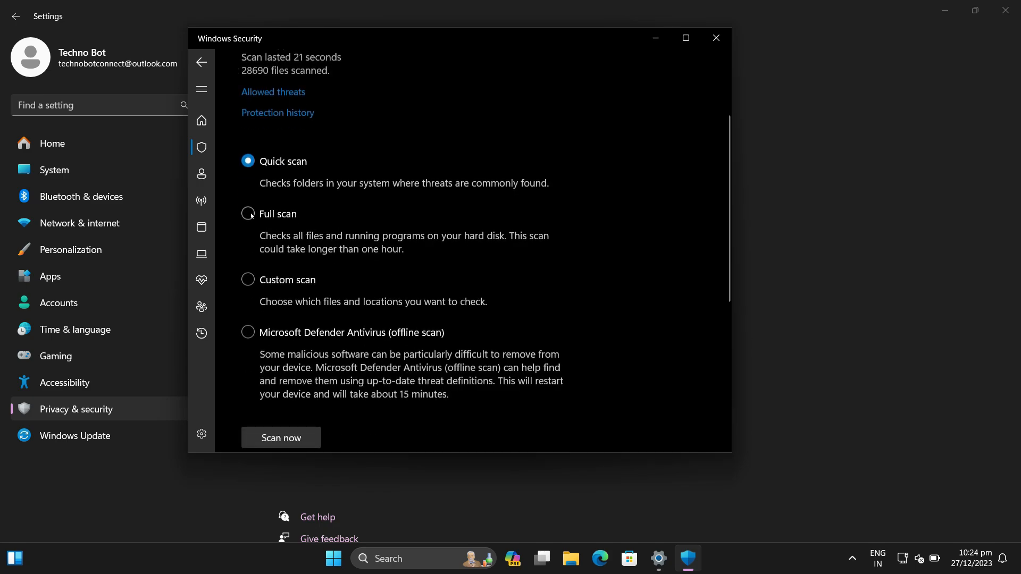
pyautogui.click(248, 213)
pyautogui.scroll(-1, 388, 351)
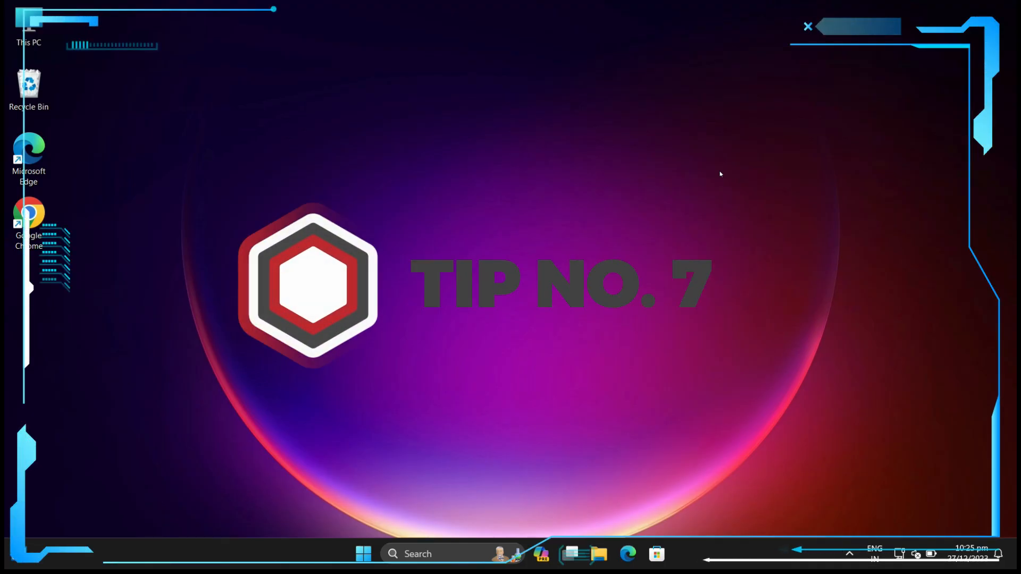
# Step: Open the General privacy permissions under Privacy & security in Windows Settings
pyautogui.press('super')
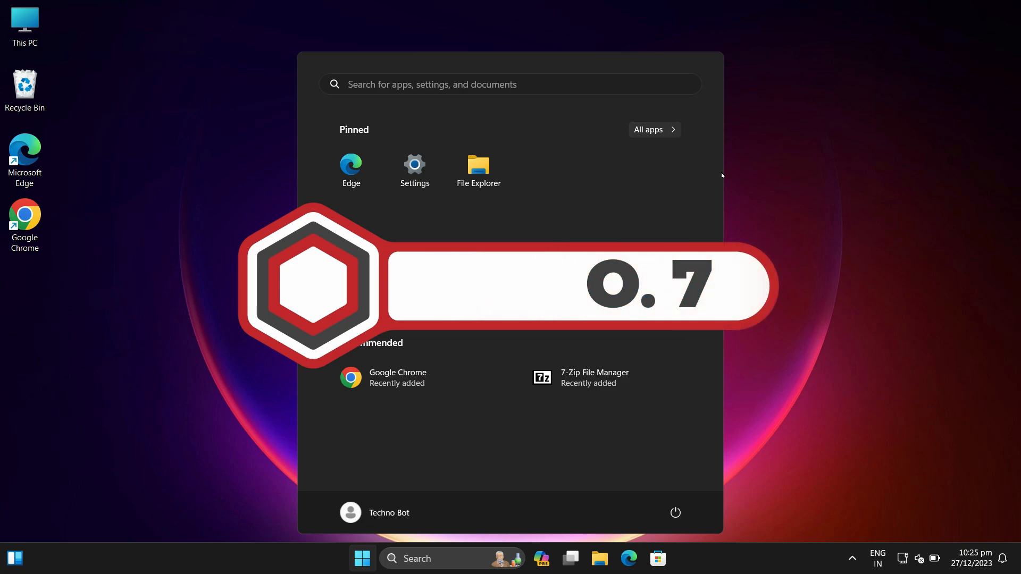
pyautogui.write('sett')
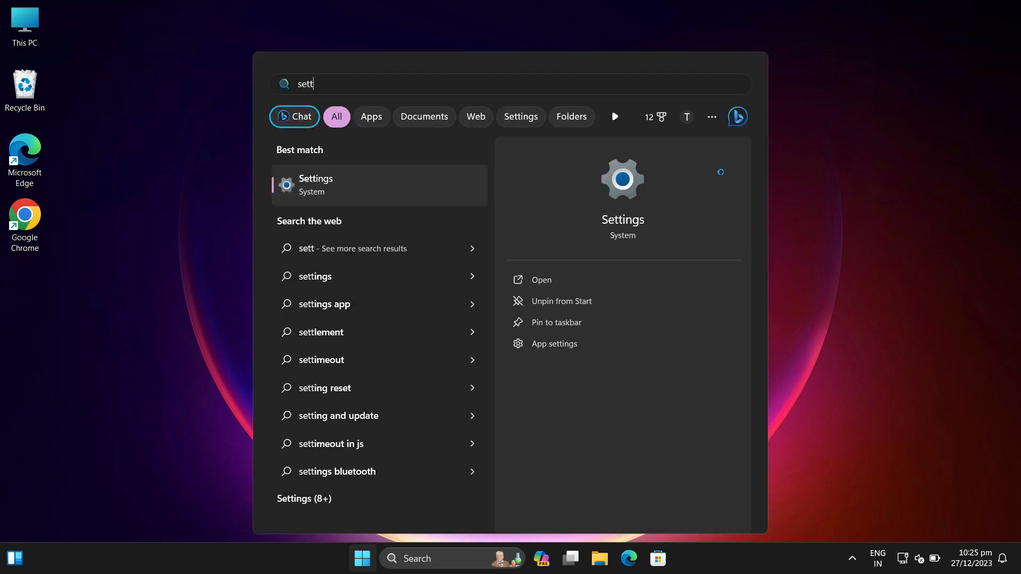
pyautogui.press('Return')
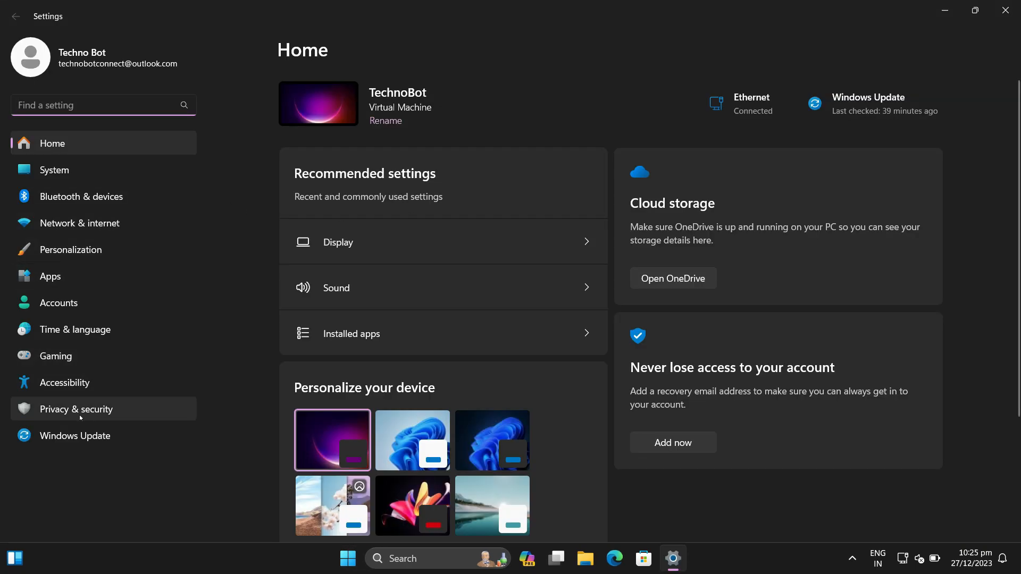
pyautogui.click(80, 415)
pyautogui.click(462, 247)
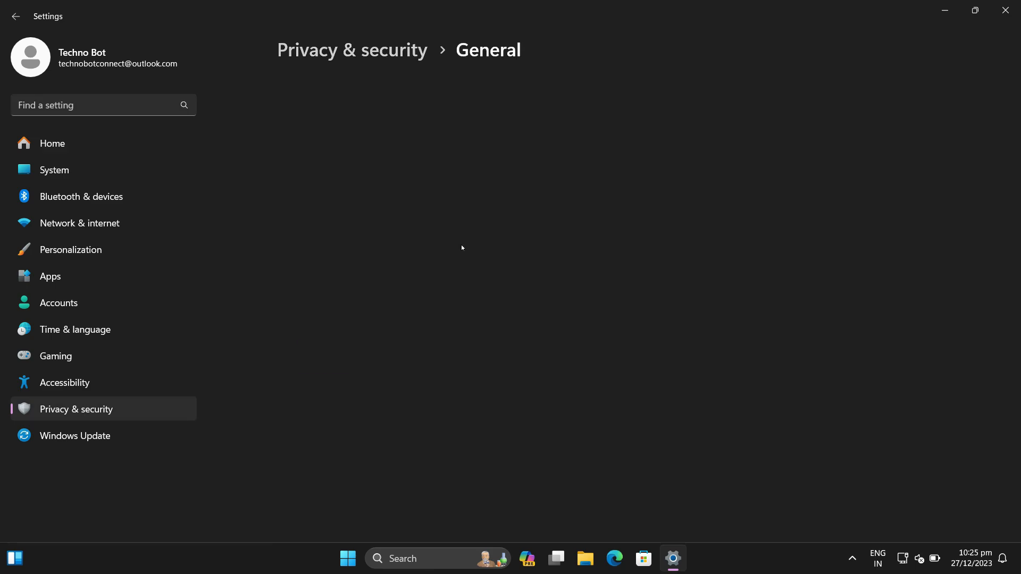
# Step: Turn off language-list website content, app launch tracking and suggested Settings content, and return to Privacy & security
pyautogui.click(919, 146)
pyautogui.click(919, 195)
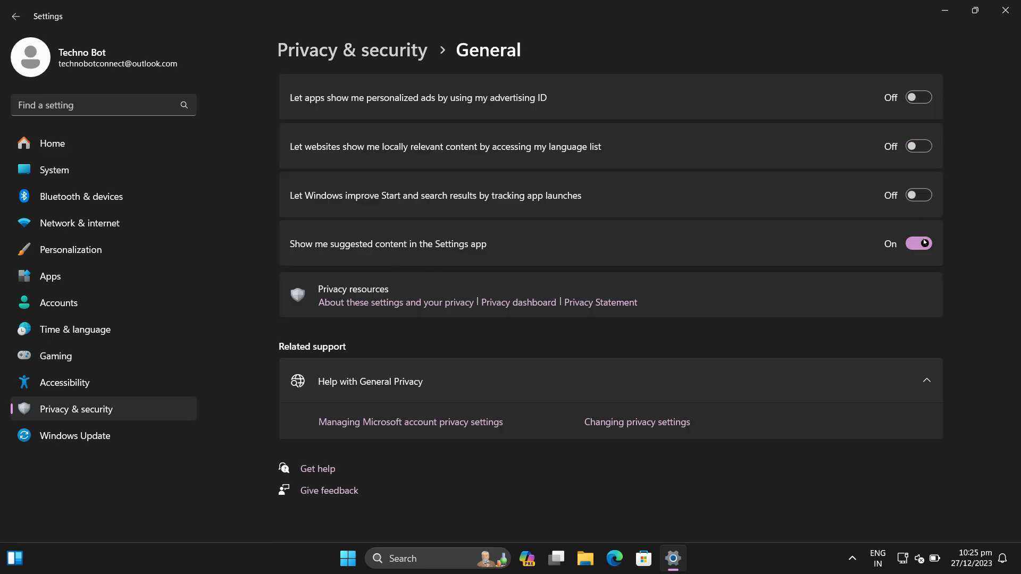
pyautogui.click(919, 244)
pyautogui.click(15, 16)
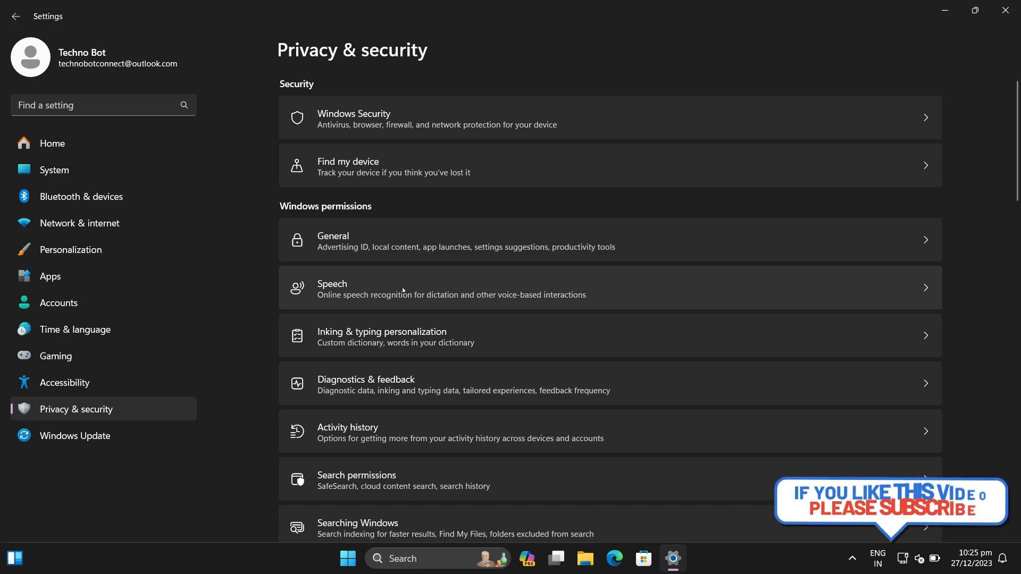
# Step: Review the online speech recognition setting, and turn off the custom inking and typing dictionary
pyautogui.click(446, 291)
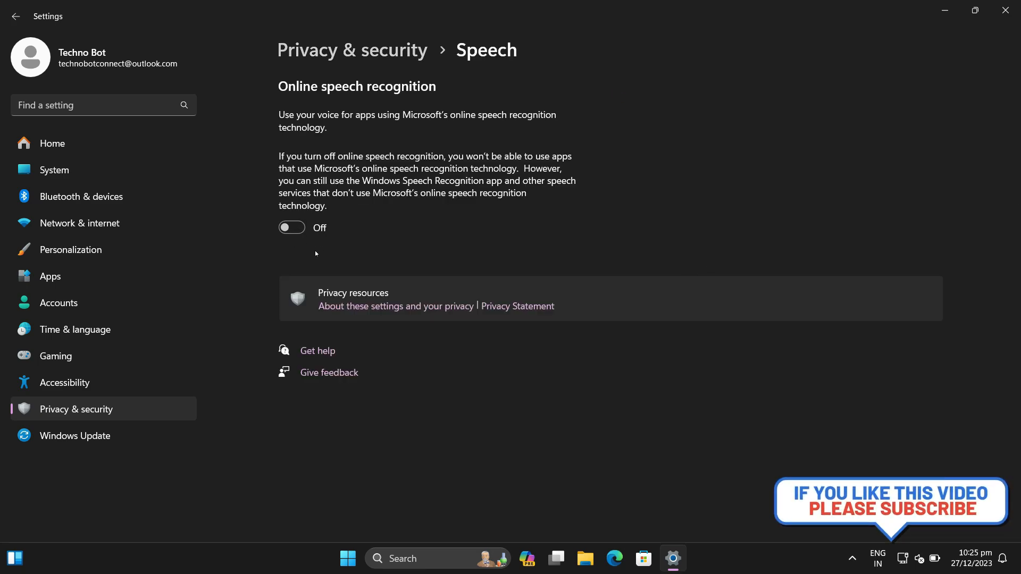
pyautogui.click(15, 17)
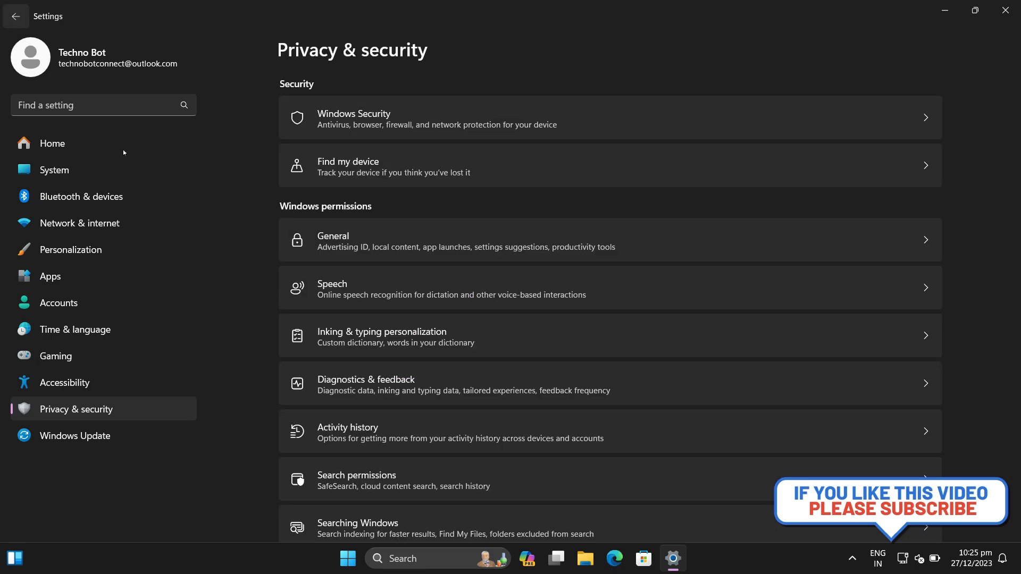
pyautogui.click(422, 346)
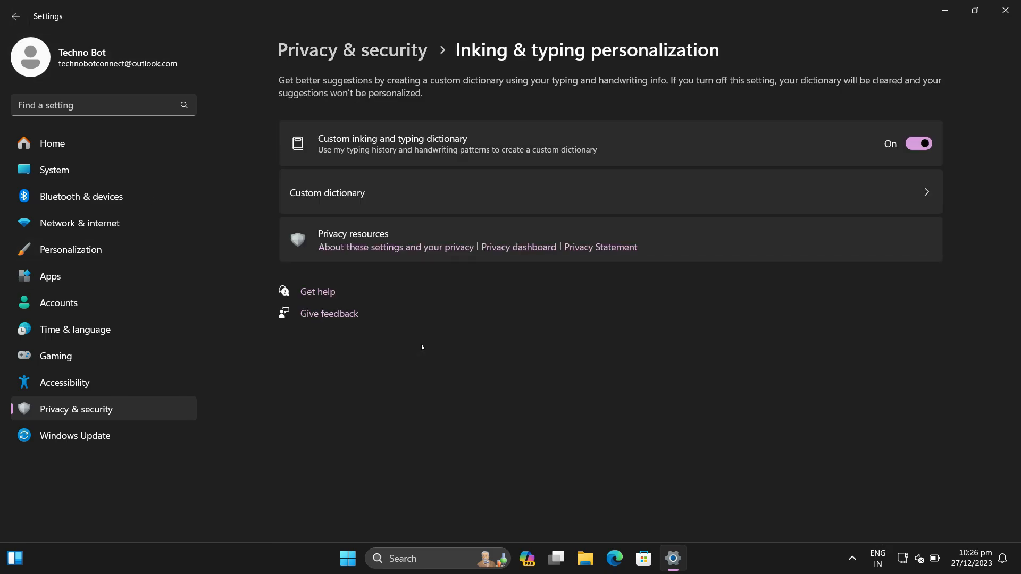
pyautogui.click(911, 147)
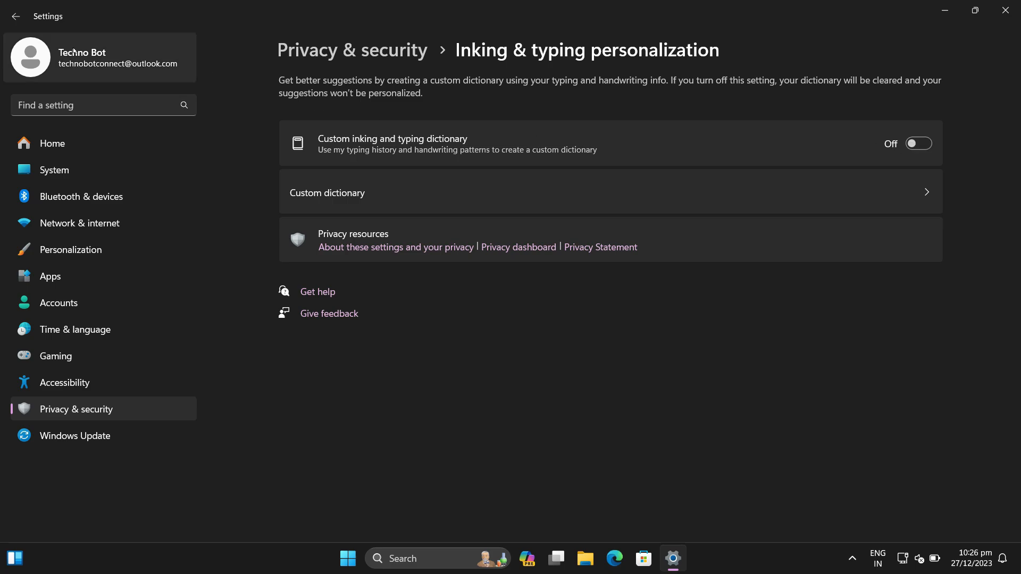
pyautogui.click(25, 22)
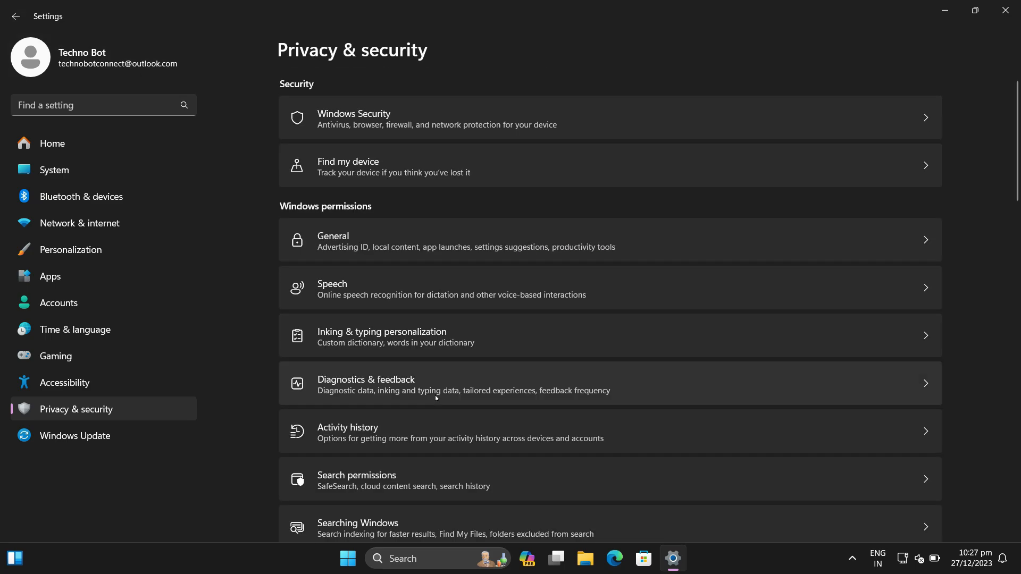
# Step: Open the Camera app permissions under Privacy & security and turn off camera access
pyautogui.scroll(-3, 436, 396)
pyautogui.scroll(-5, 438, 399)
pyautogui.scroll(1, 412, 285)
pyautogui.scroll(-4, 411, 285)
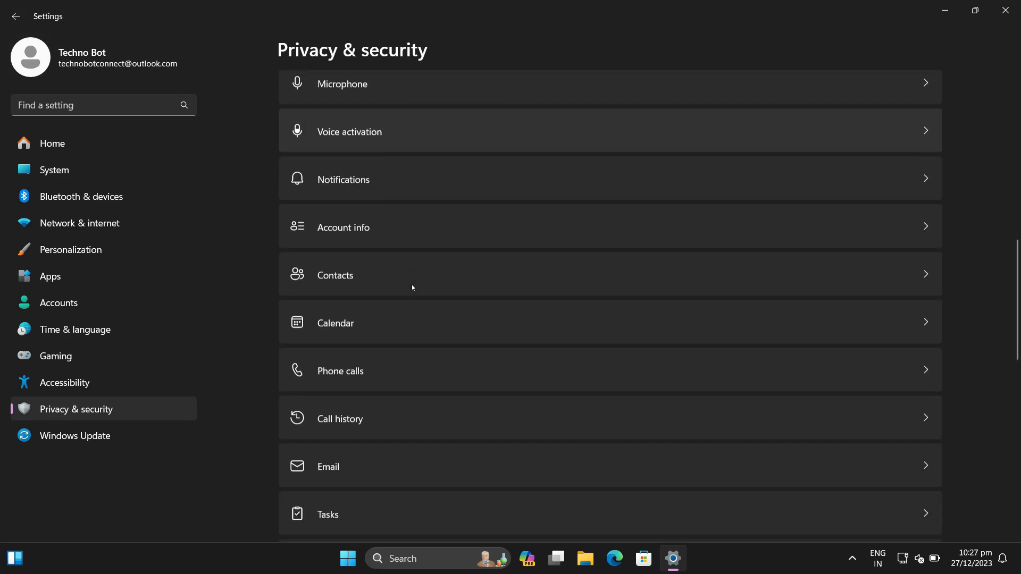
pyautogui.scroll(3, 412, 289)
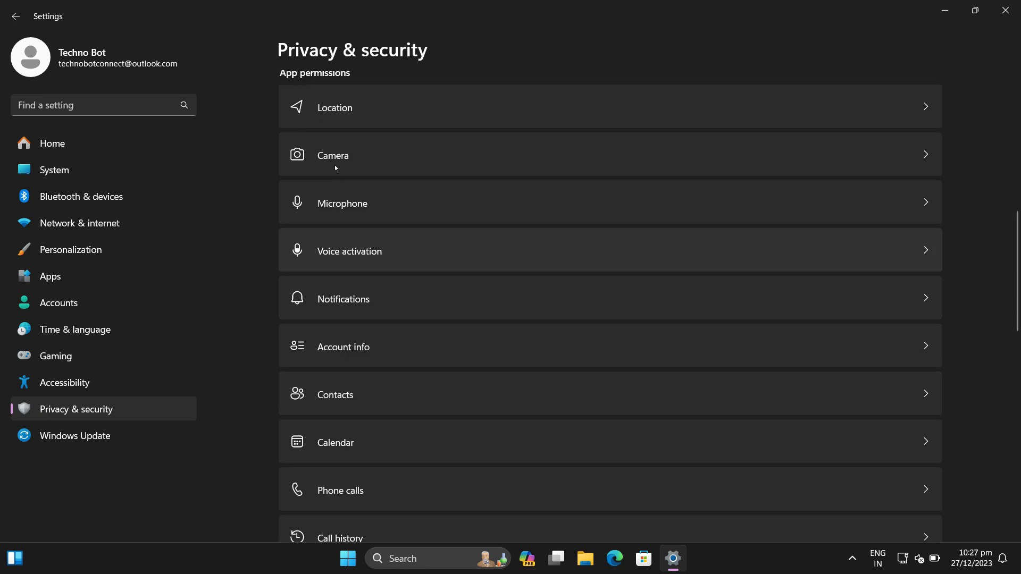
pyautogui.click(492, 164)
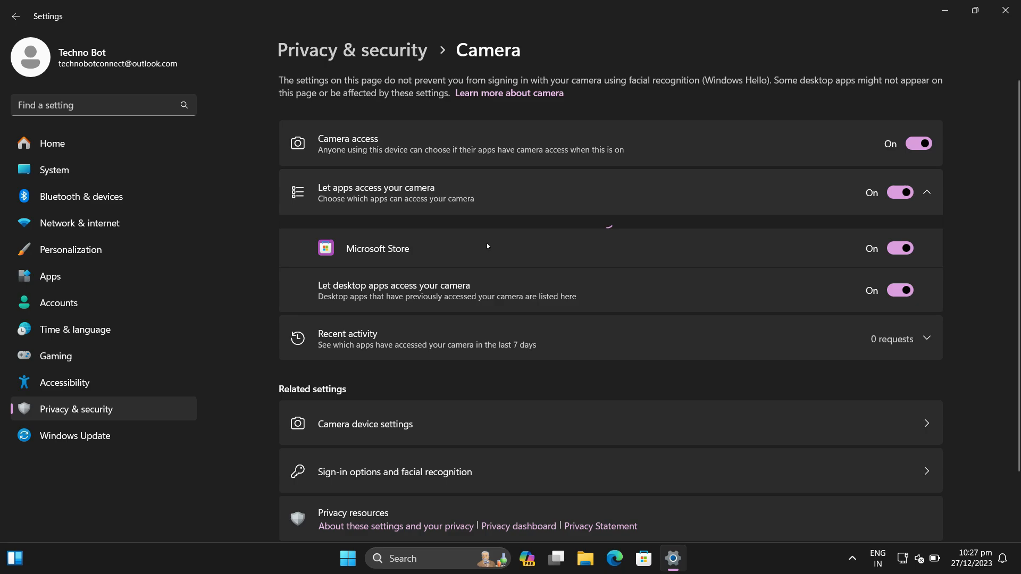
pyautogui.click(917, 152)
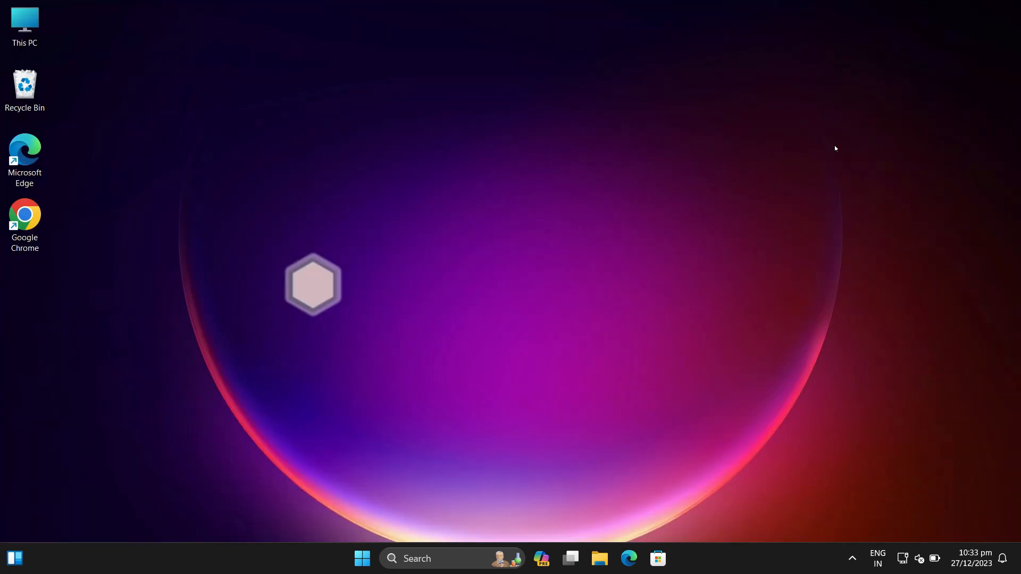
# Step: Open the Installed apps list in the Apps section of Windows Settings
pyautogui.press('super')
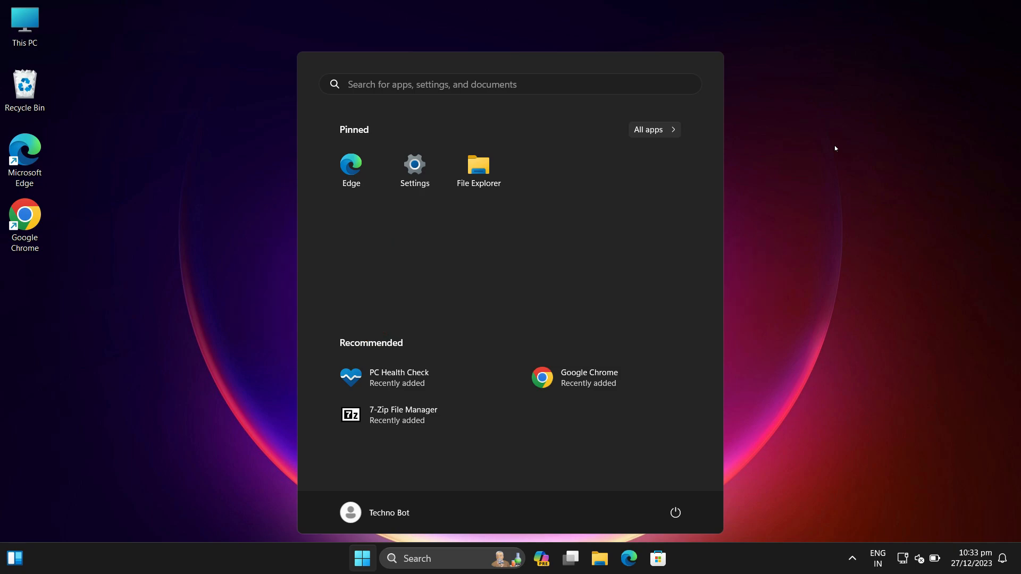
pyautogui.write('se')
pyautogui.press('Return')
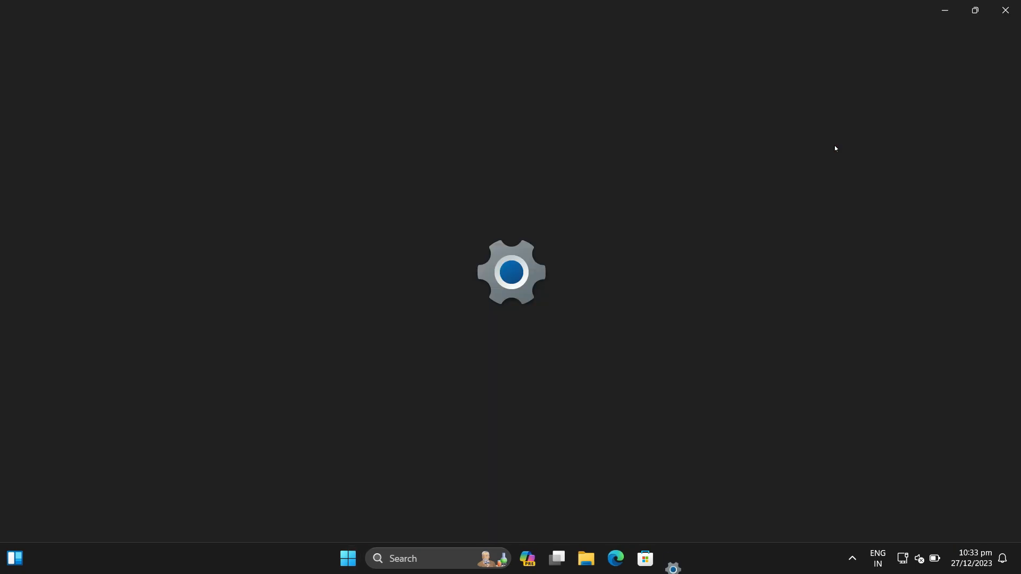
pyautogui.click(69, 273)
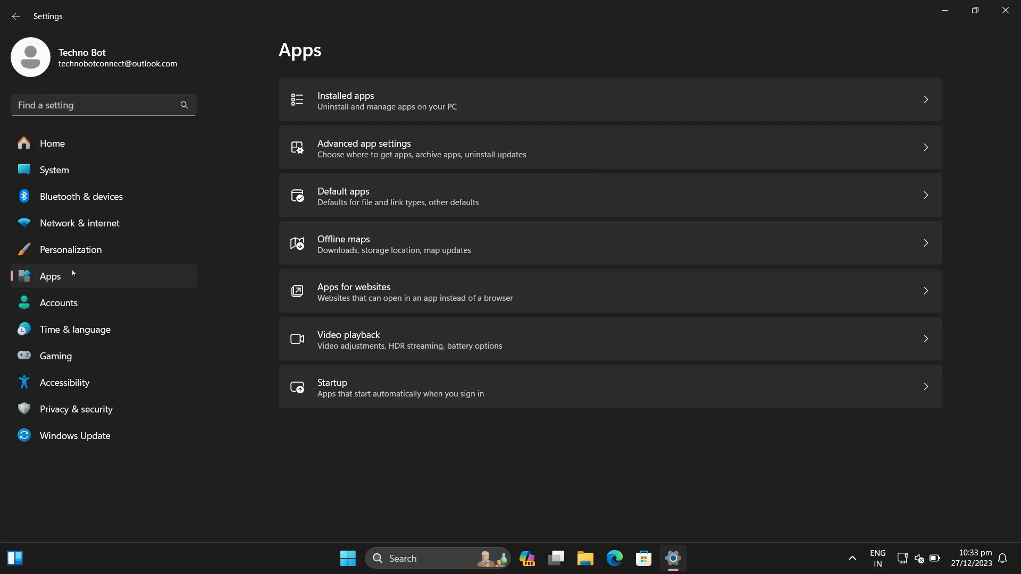
pyautogui.click(446, 110)
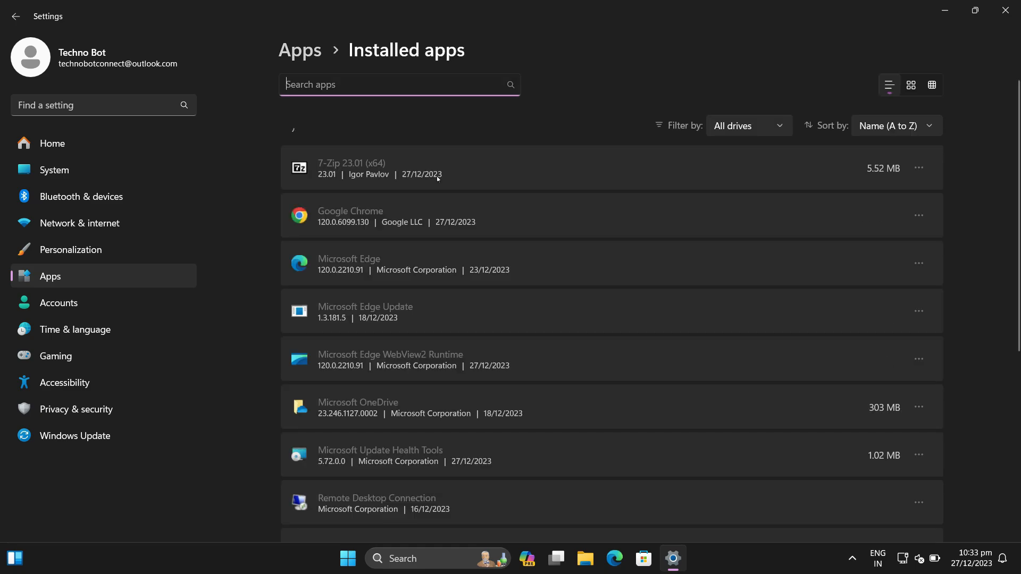
# Step: Look through the installed apps, and view the uninstall options of 7-Zip 23.01 (x64) without choosing any
pyautogui.scroll(-20, 523, 248)
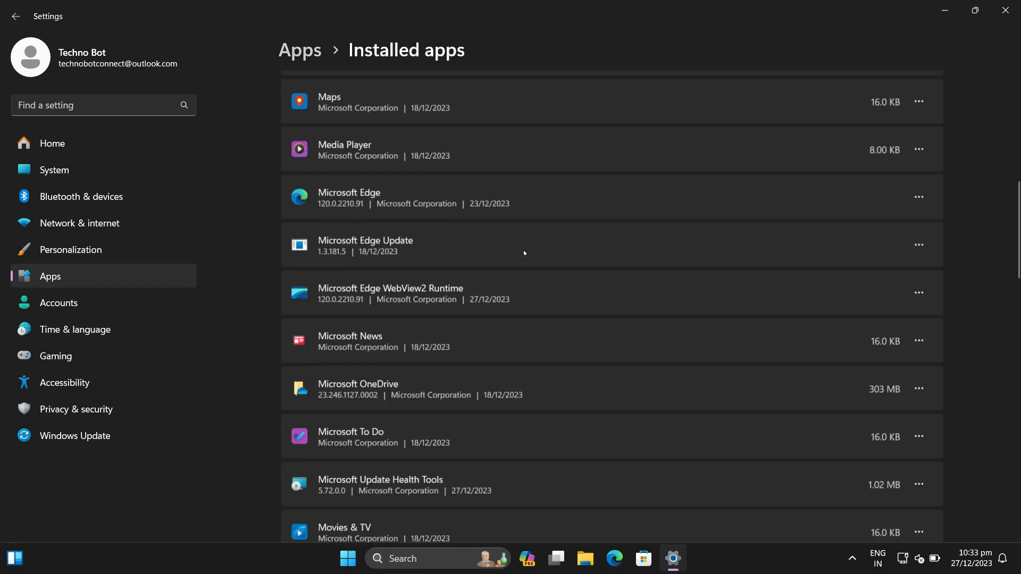
pyautogui.scroll(20, 713, 346)
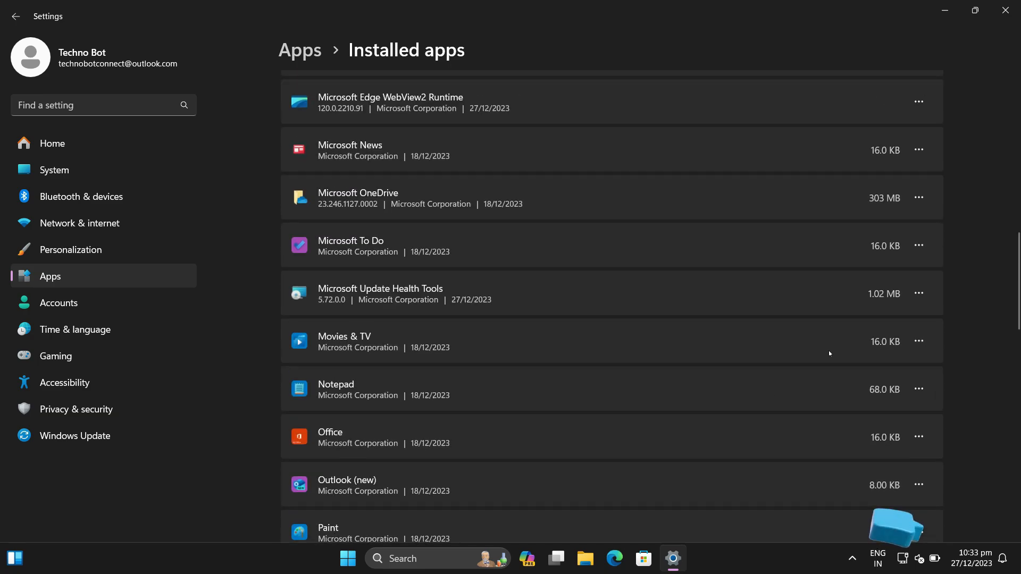
pyautogui.click(919, 167)
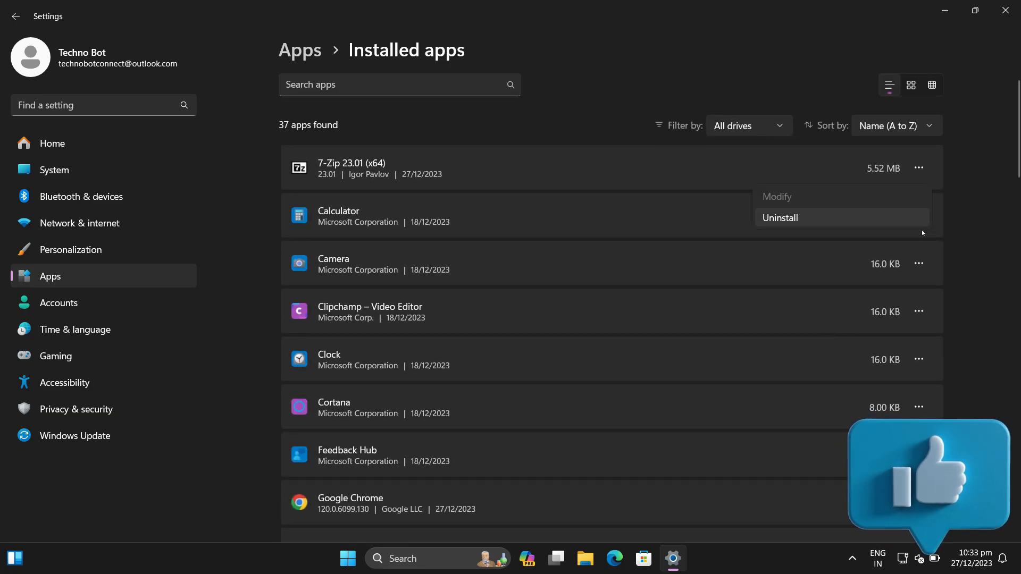
pyautogui.click(671, 247)
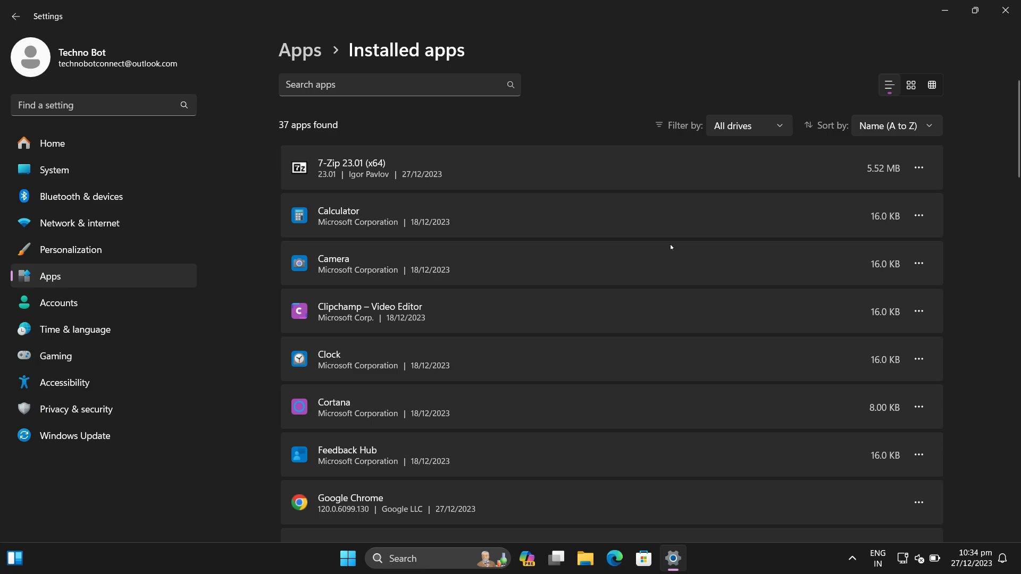